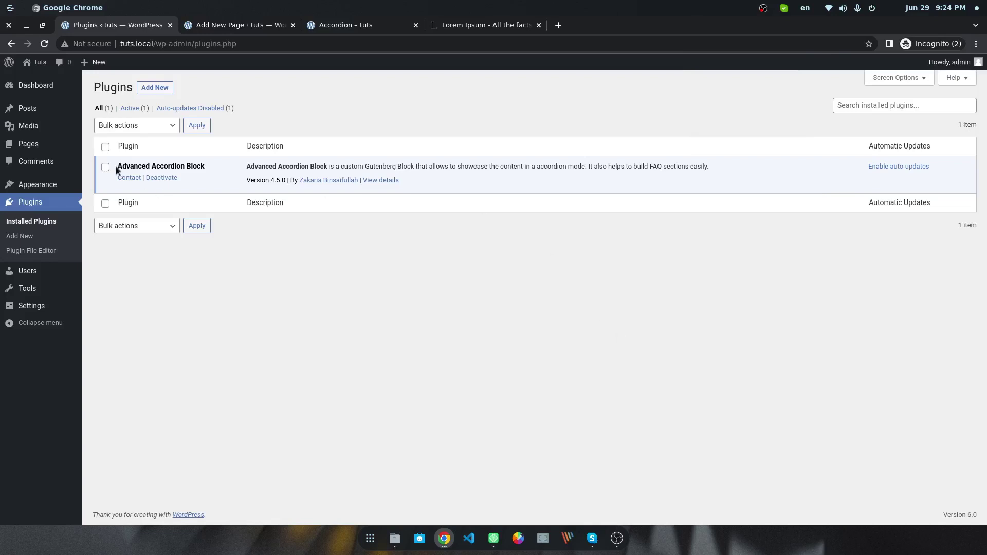
- Check Advanced Accordion Block in the Plugins list, then switch to the Accordion page editor
{"action": "left_click_drag", "start_coordinate": [116, 165], "coordinate": [202, 165]}
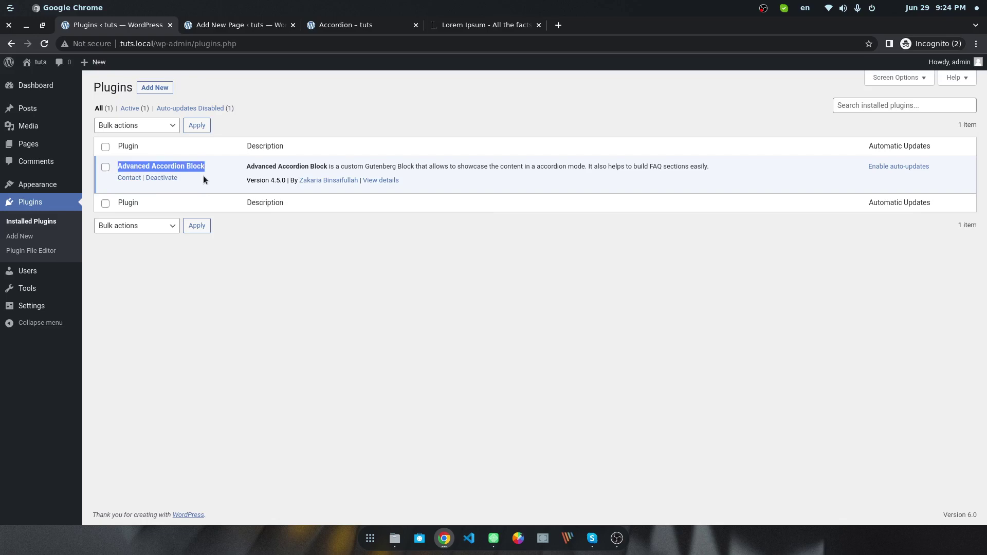
{"action": "left_click", "coordinate": [203, 175]}
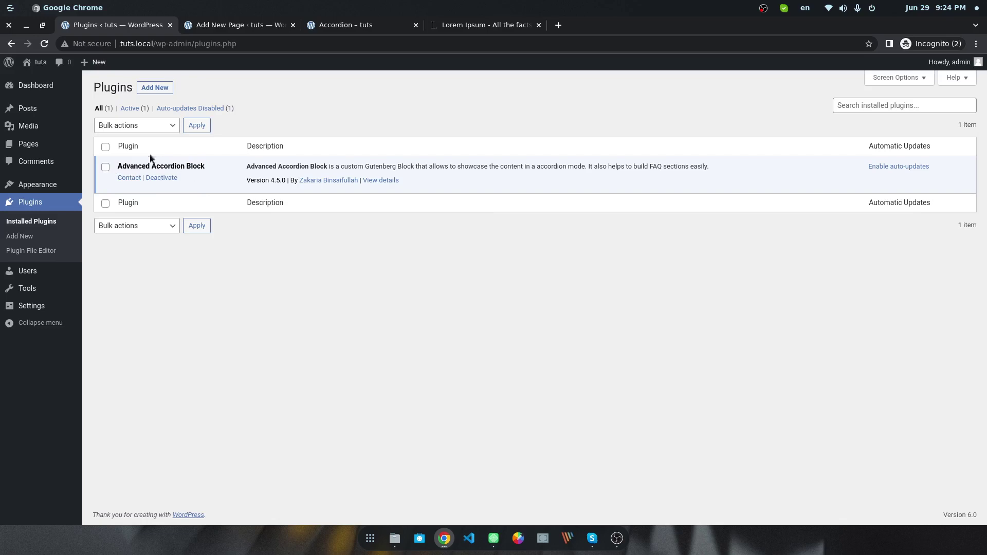
{"action": "left_click", "coordinate": [211, 25]}
{"action": "left_click", "coordinate": [128, 183]}
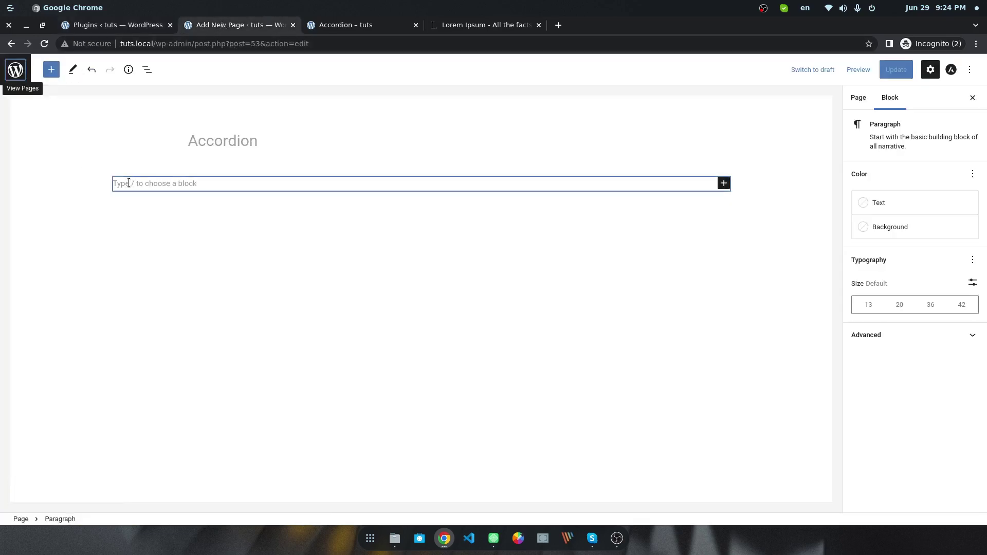
- Select the 'Accordion' page title, recheck the plugins list, and return to the editor
{"action": "left_click", "coordinate": [191, 141]}
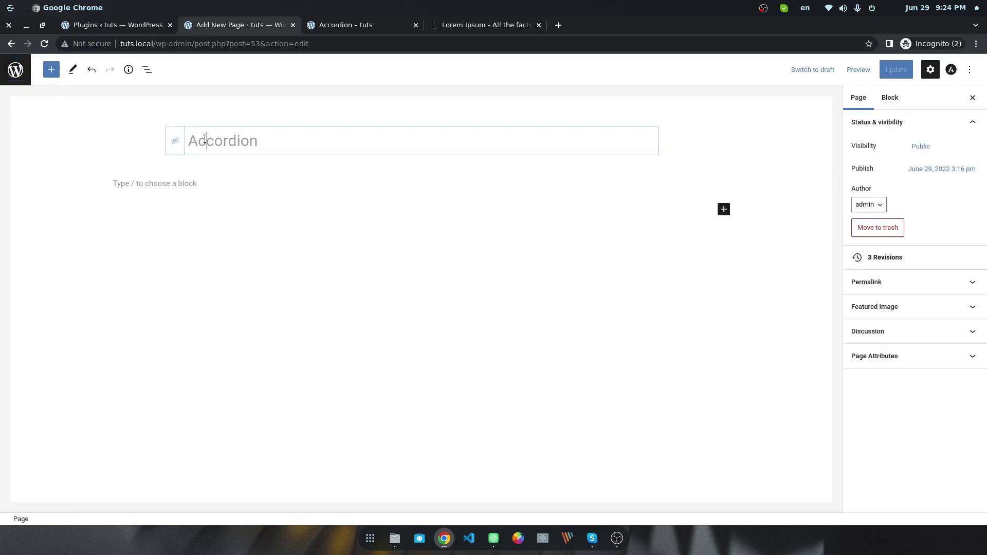
{"action": "left_click_drag", "start_coordinate": [190, 142], "coordinate": [273, 140]}
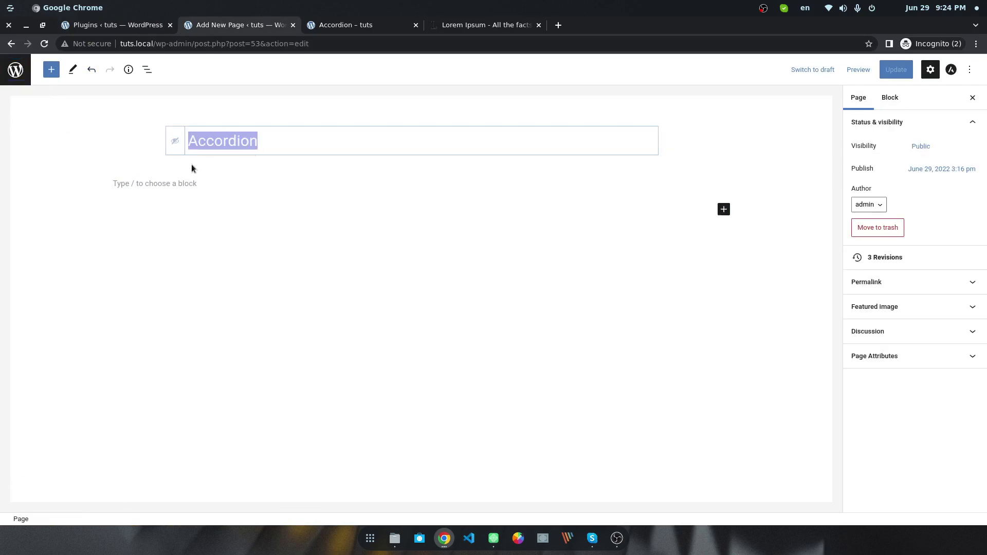
{"action": "left_click", "coordinate": [183, 183]}
{"action": "left_click", "coordinate": [128, 25]}
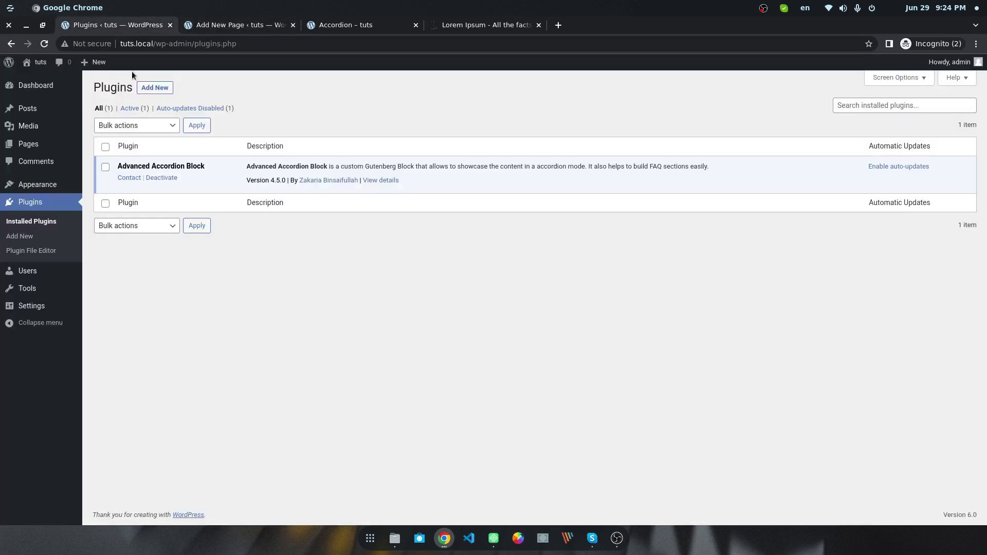
{"action": "left_click", "coordinate": [222, 27]}
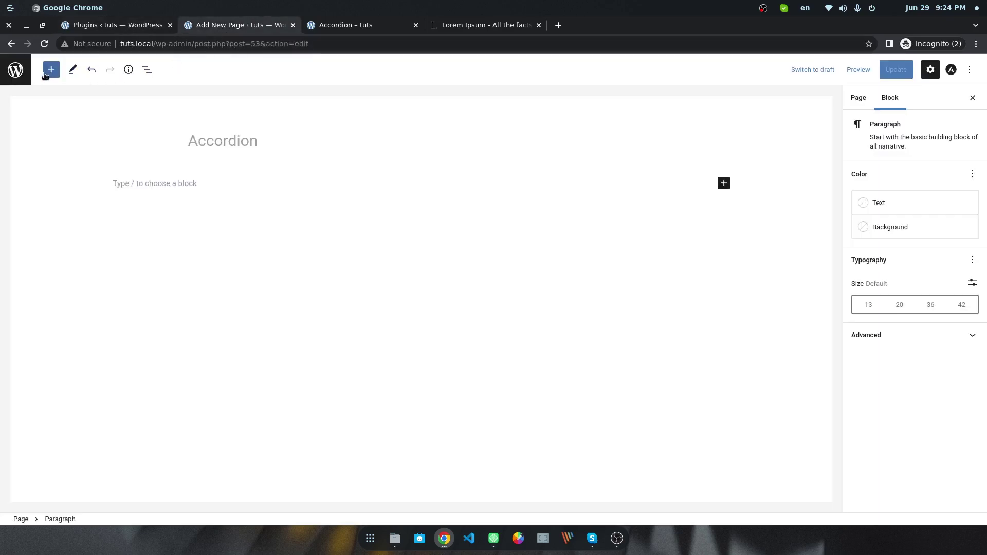
- Insert a Group Accordion block from the inserter's Accordion Blocks category
{"action": "left_click", "coordinate": [51, 70]}
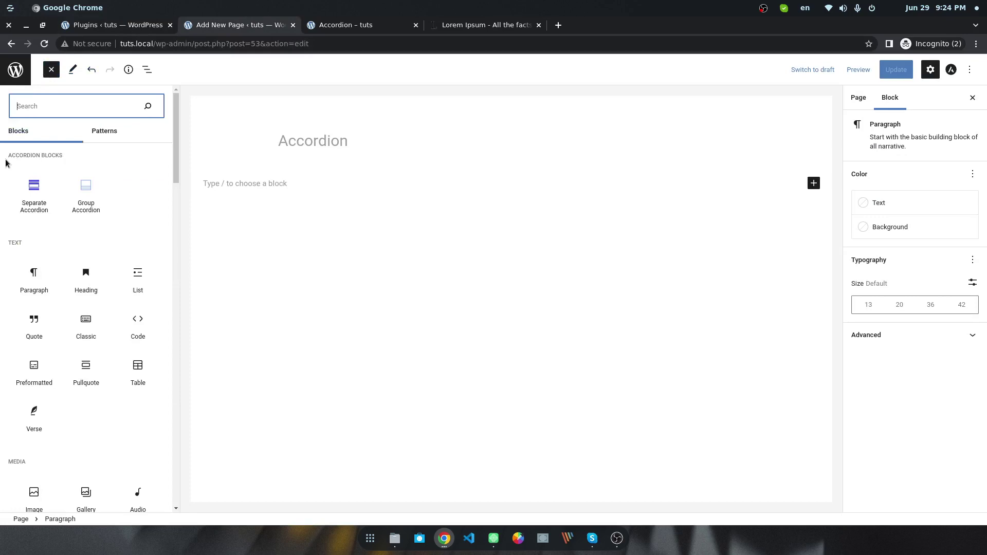
{"action": "left_click_drag", "start_coordinate": [7, 155], "coordinate": [67, 156]}
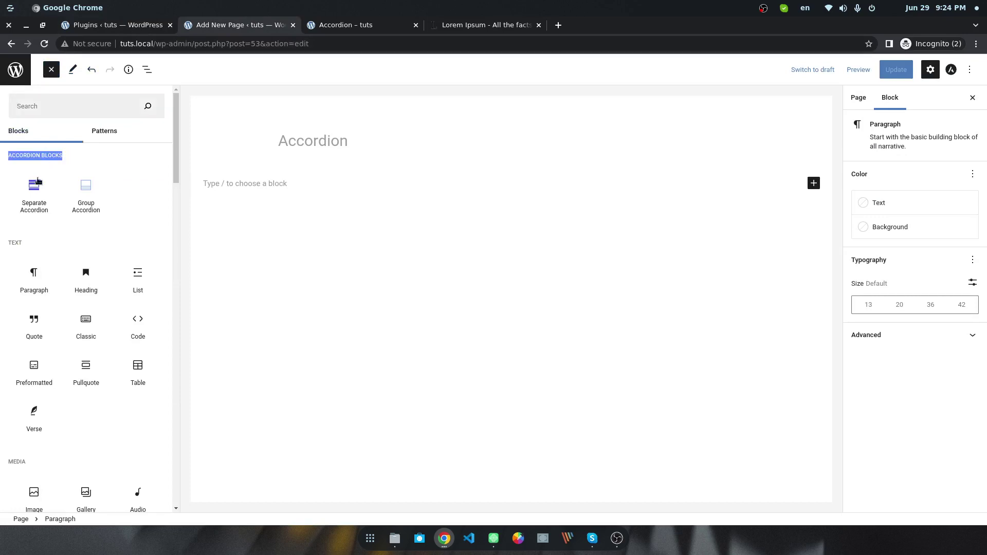
{"action": "mouse_move", "coordinate": [18, 210]}
{"action": "mouse_move", "coordinate": [81, 208]}
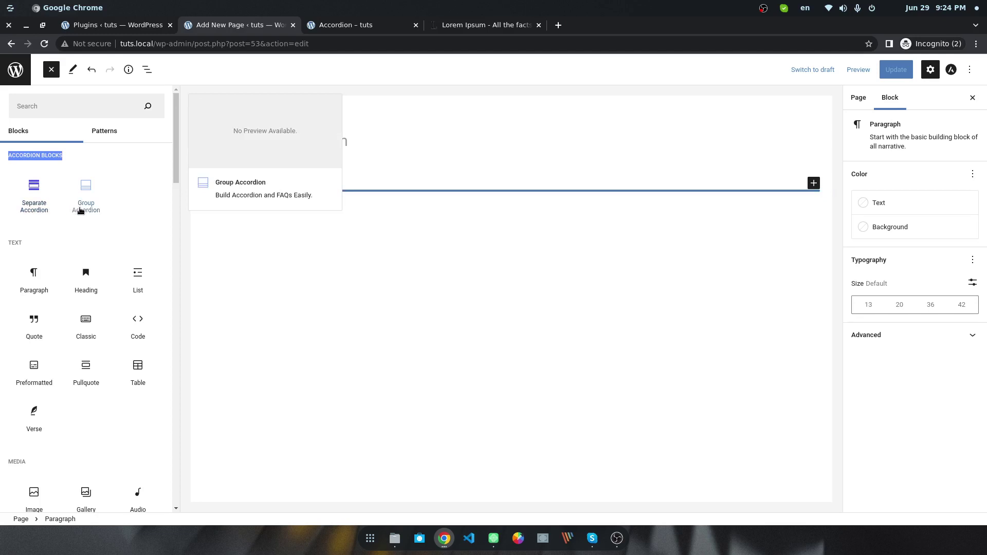
{"action": "left_click", "coordinate": [23, 229]}
{"action": "mouse_move", "coordinate": [47, 221]}
{"action": "mouse_move", "coordinate": [92, 184]}
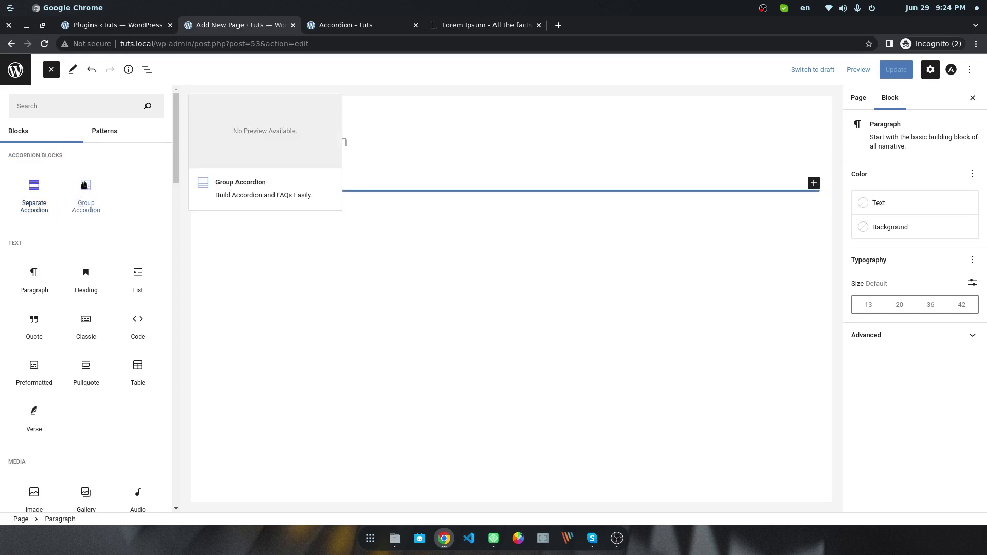
{"action": "left_click", "coordinate": [82, 191]}
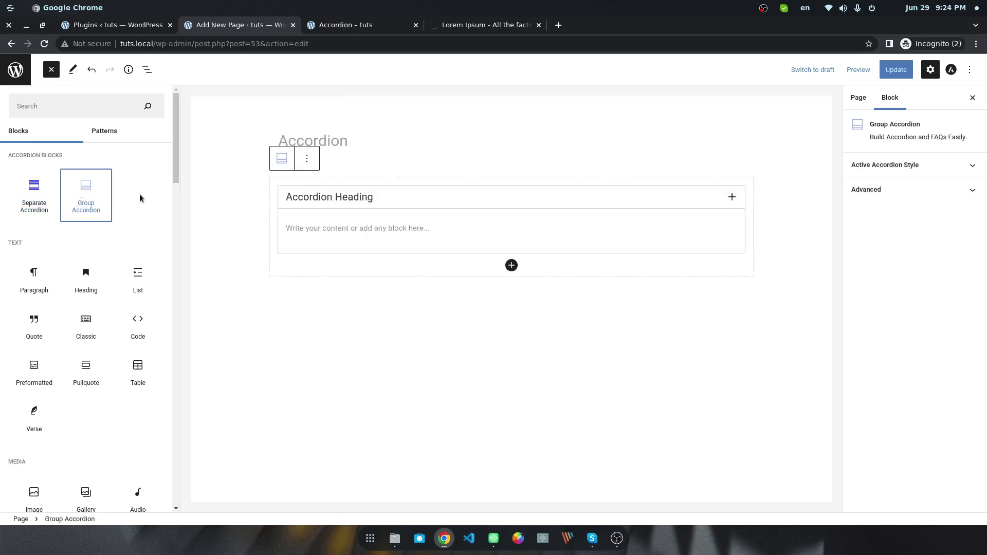
{"action": "left_click", "coordinate": [532, 180]}
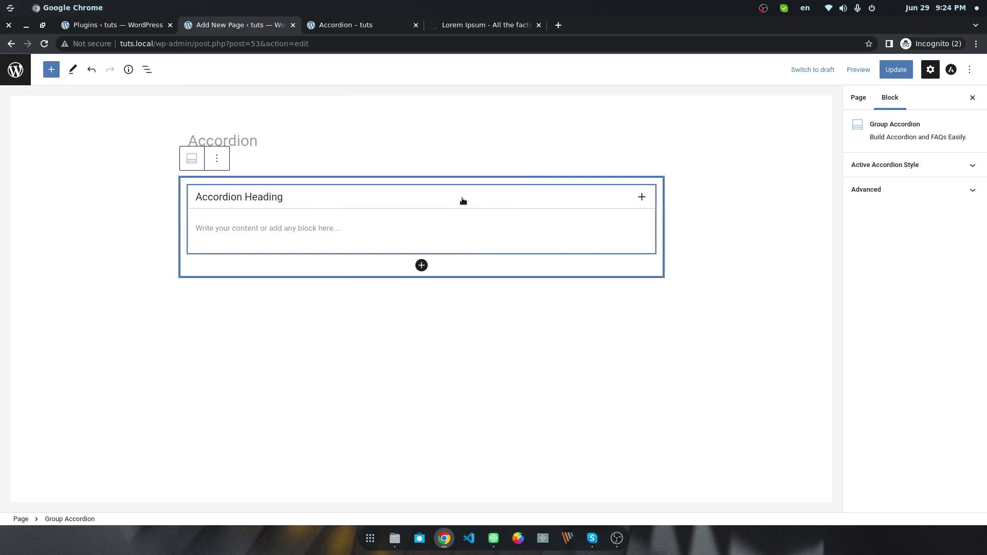
{"action": "left_click", "coordinate": [234, 193]}
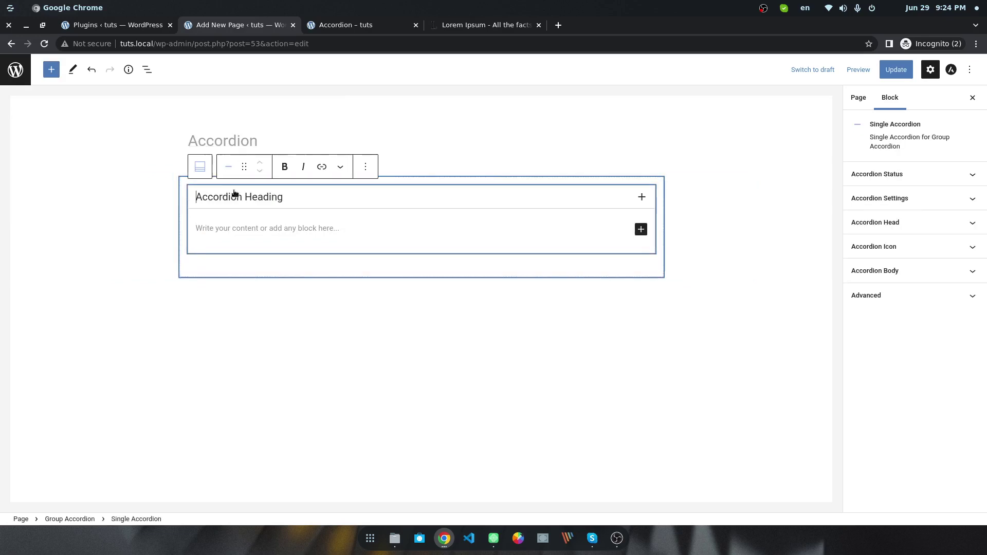
{"action": "left_click", "coordinate": [916, 176]}
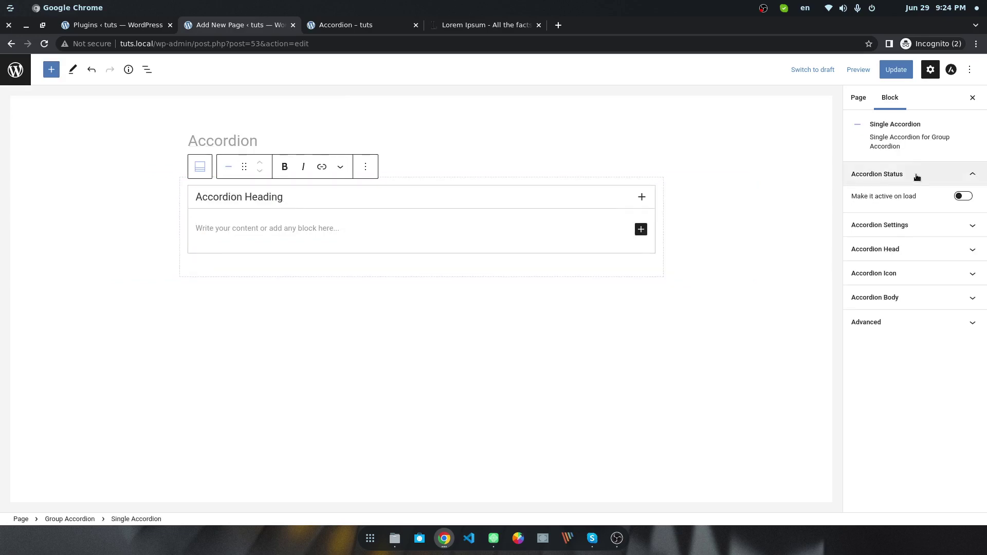
{"action": "left_click", "coordinate": [911, 178]}
{"action": "left_click", "coordinate": [883, 177]}
{"action": "left_click", "coordinate": [872, 178]}
{"action": "left_click", "coordinate": [877, 199]}
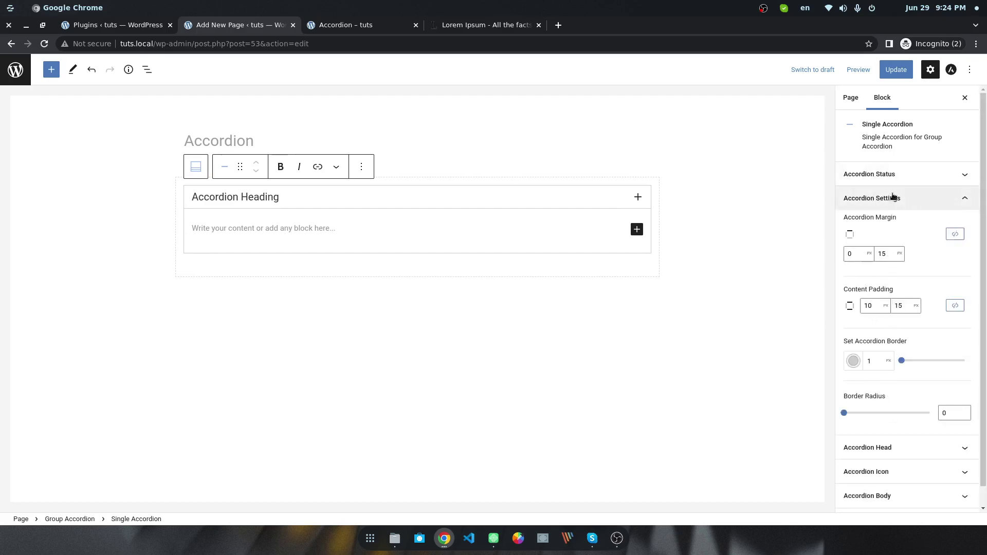
{"action": "left_click", "coordinate": [893, 197]}
{"action": "left_click", "coordinate": [897, 227]}
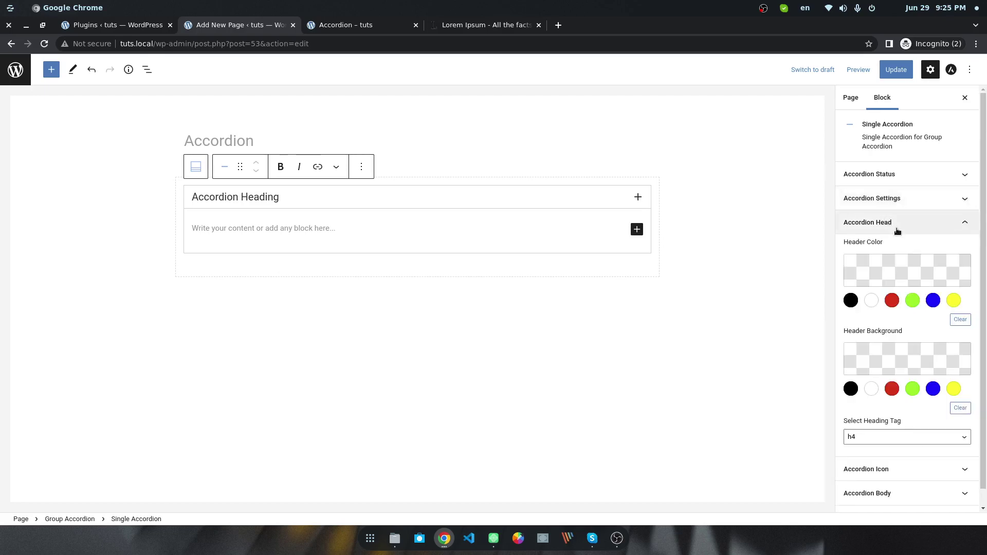
{"action": "left_click", "coordinate": [897, 226]}
{"action": "left_click", "coordinate": [896, 246]}
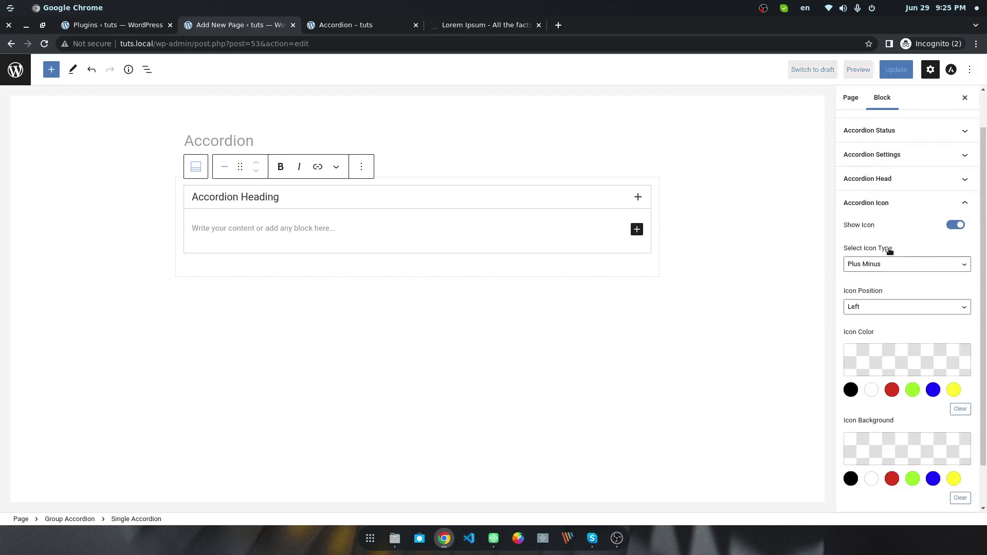
{"action": "left_click", "coordinate": [886, 267]}
{"action": "left_click", "coordinate": [884, 292]}
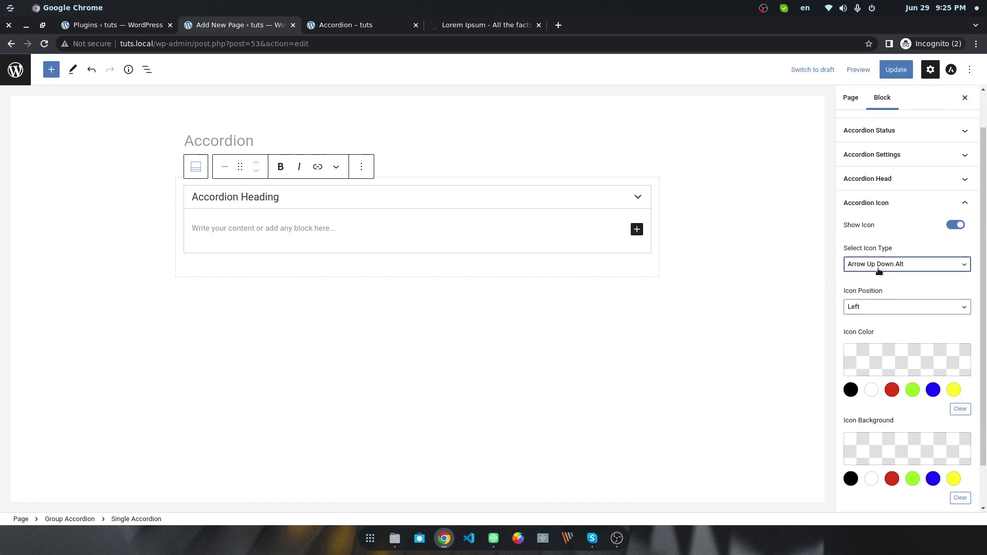
{"action": "left_click", "coordinate": [877, 267]}
{"action": "left_click", "coordinate": [873, 310]}
{"action": "left_click", "coordinate": [879, 308]}
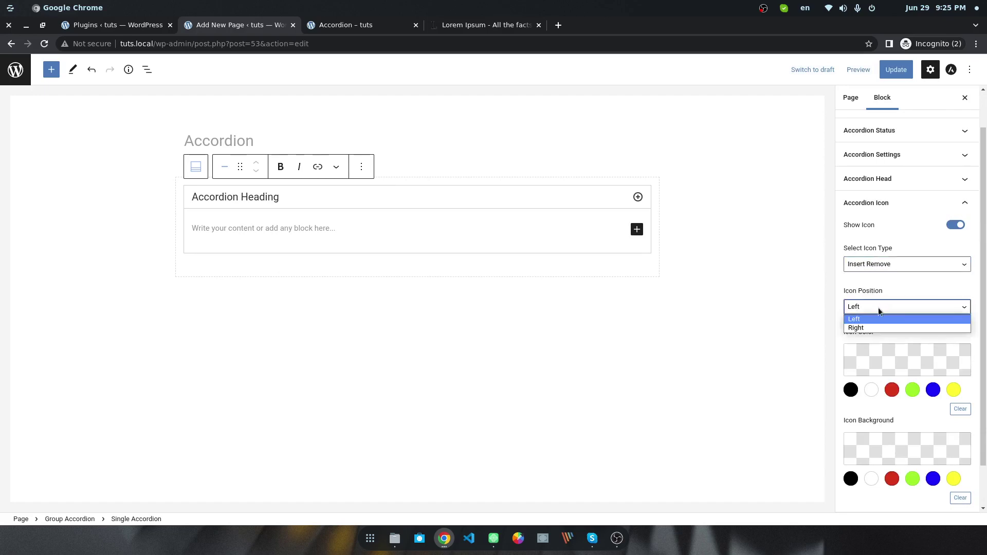
{"action": "left_click", "coordinate": [870, 326]}
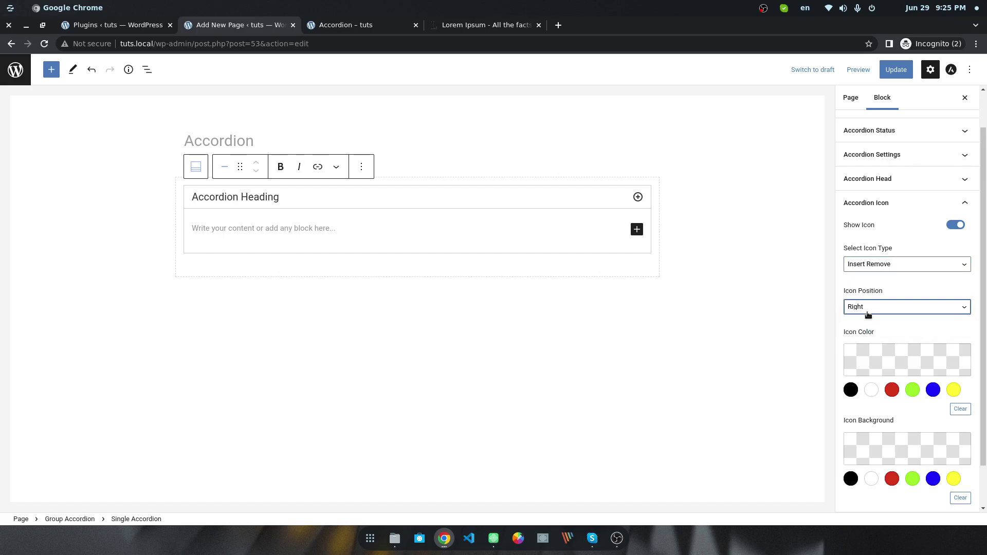
{"action": "left_click", "coordinate": [866, 310]}
{"action": "left_click", "coordinate": [863, 317]}
{"action": "left_click", "coordinate": [862, 305]}
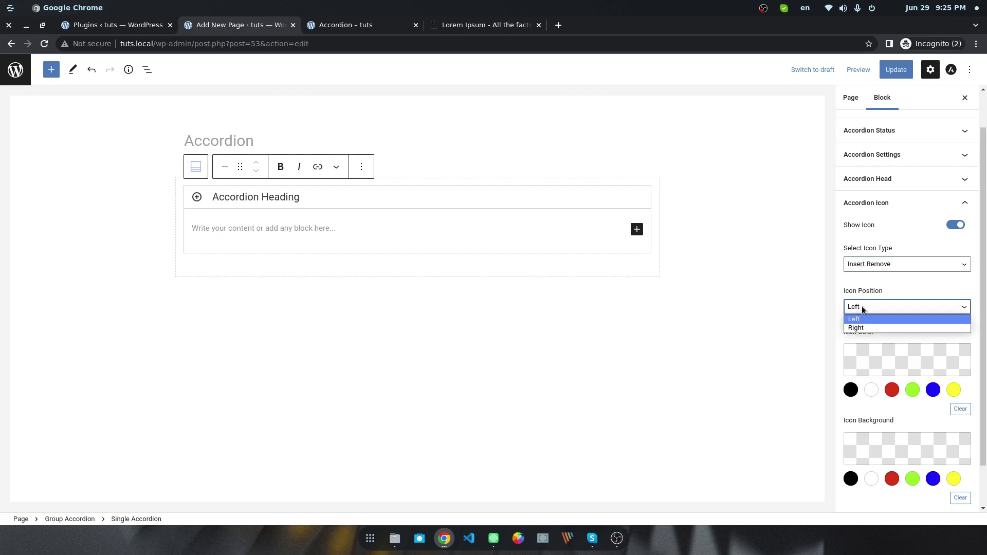
{"action": "left_click", "coordinate": [863, 327]}
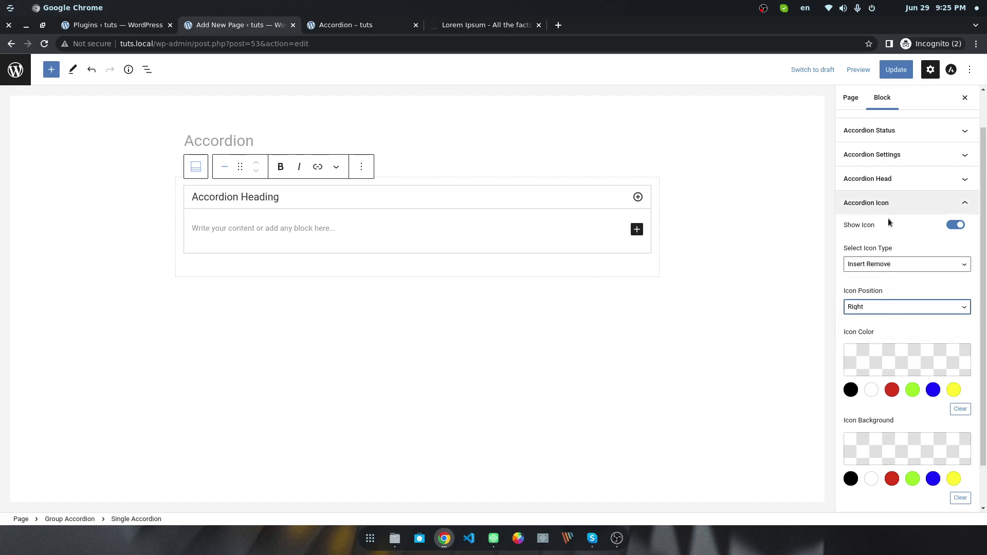
{"action": "left_click", "coordinate": [952, 229]}
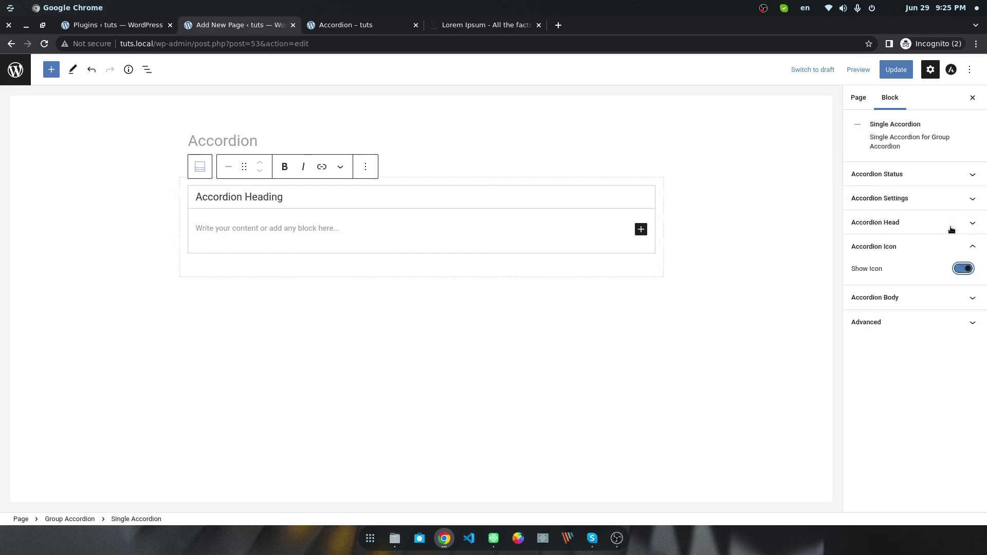
{"action": "left_click", "coordinate": [949, 268]}
{"action": "left_click", "coordinate": [900, 247]}
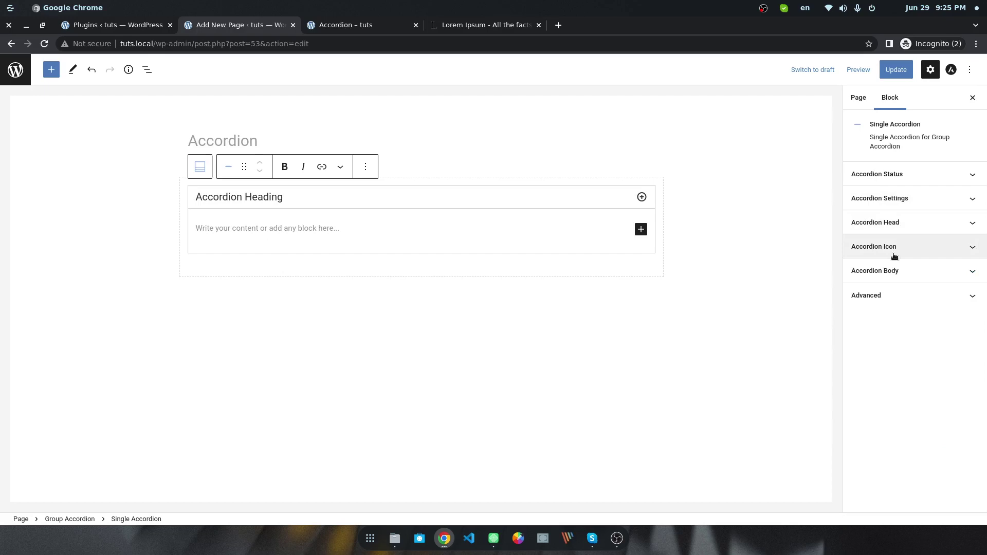
{"action": "left_click", "coordinate": [892, 271]}
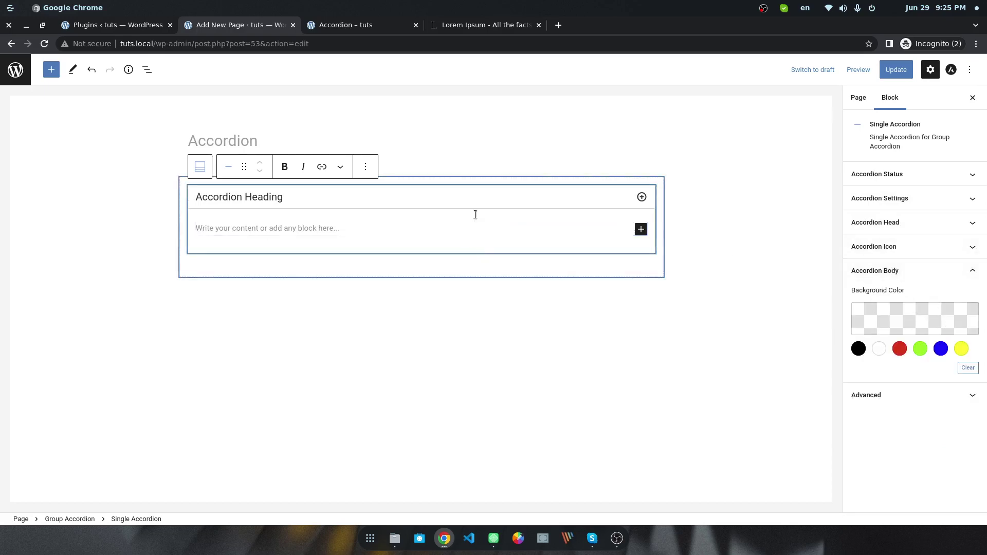
{"action": "left_click", "coordinate": [897, 280]}
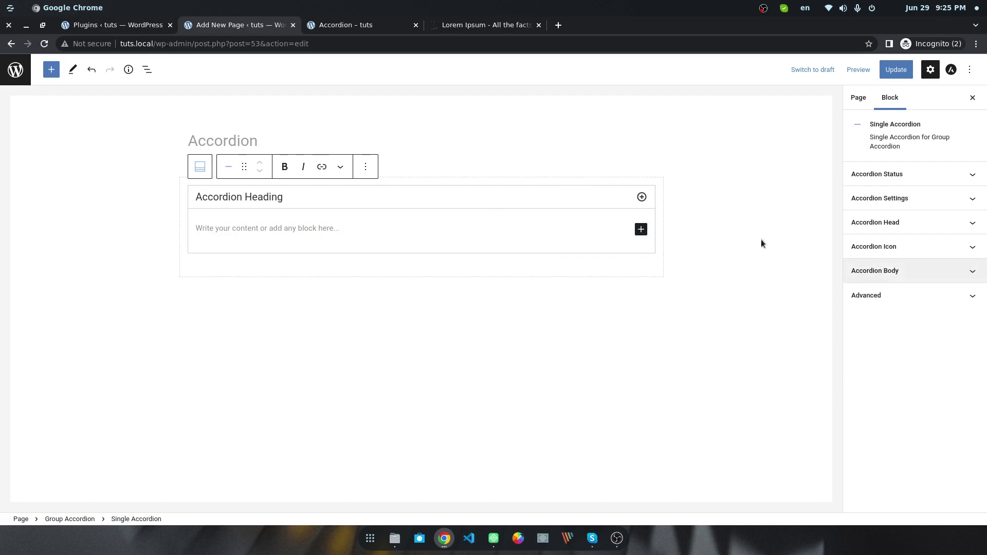
- Rename the accordion heading to 'How to create an accordion in Gutenberg'
{"action": "left_click", "coordinate": [286, 198]}
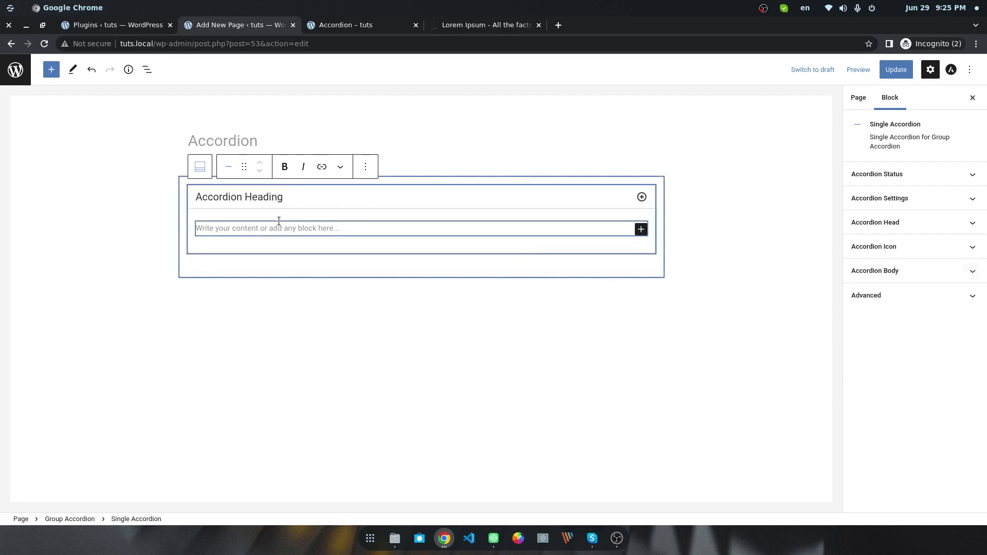
{"action": "key", "text": "ctrl+a"}
{"action": "type", "text": "Ho"}
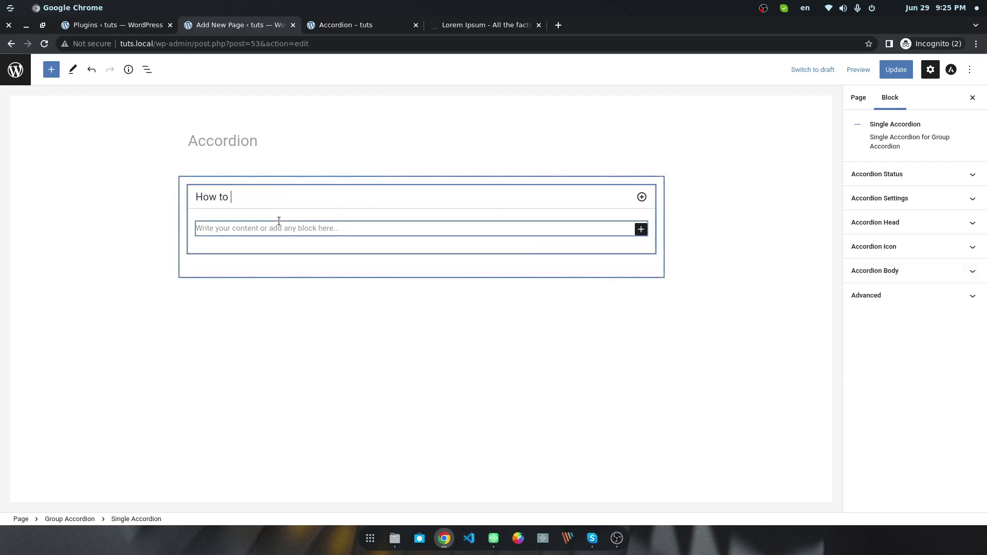
{"action": "key", "text": "BackSpace"}
{"action": "key", "text": "BackSpace"}
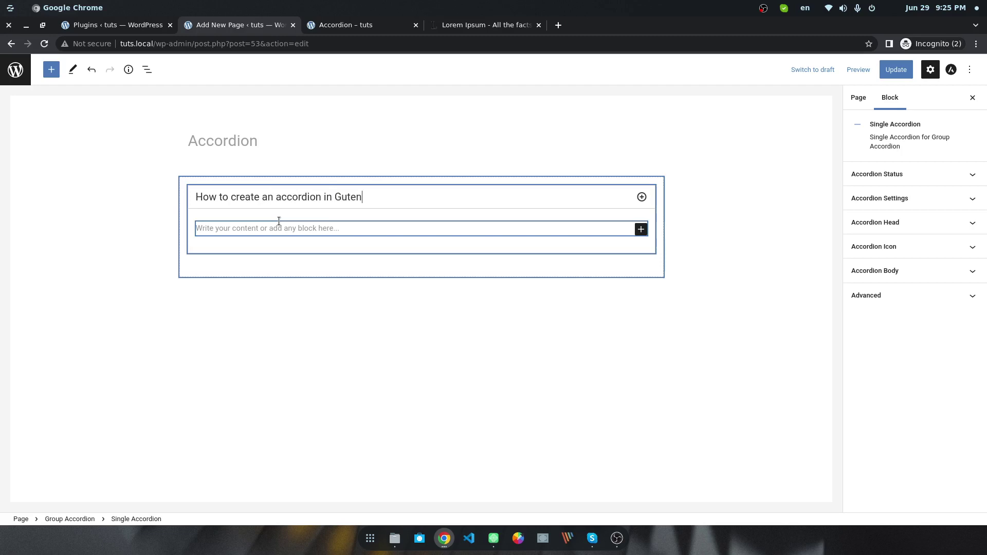
{"action": "type", "text": "berg"}
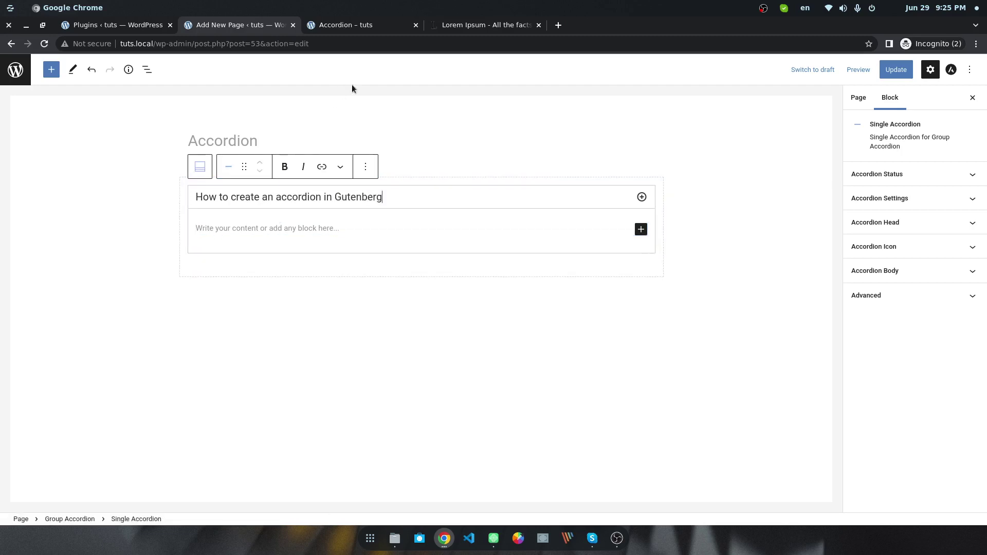
- Paste the lorem ipsum text into the accordion body as plain text
{"action": "left_click", "coordinate": [367, 230]}
{"action": "right_click", "coordinate": [367, 228]}
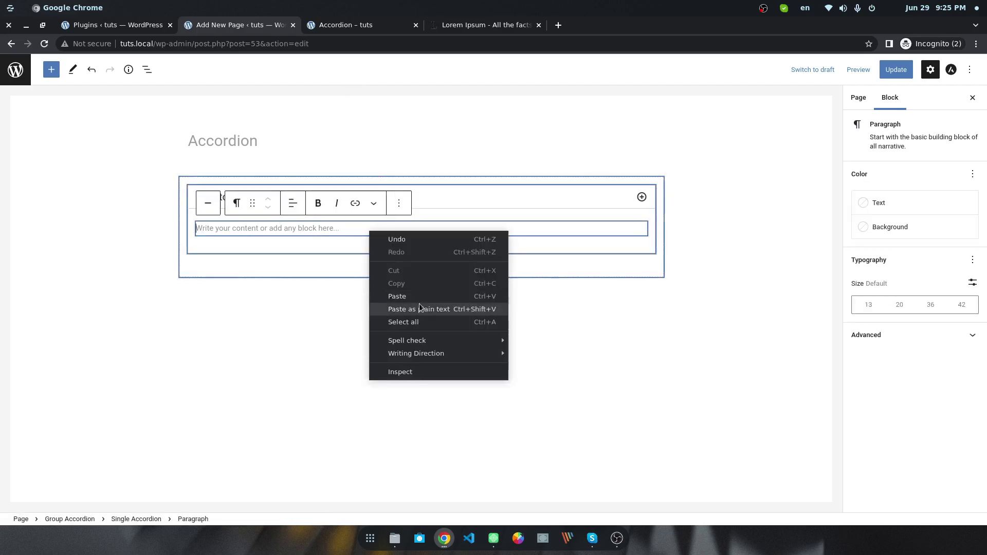
{"action": "left_click", "coordinate": [421, 309]}
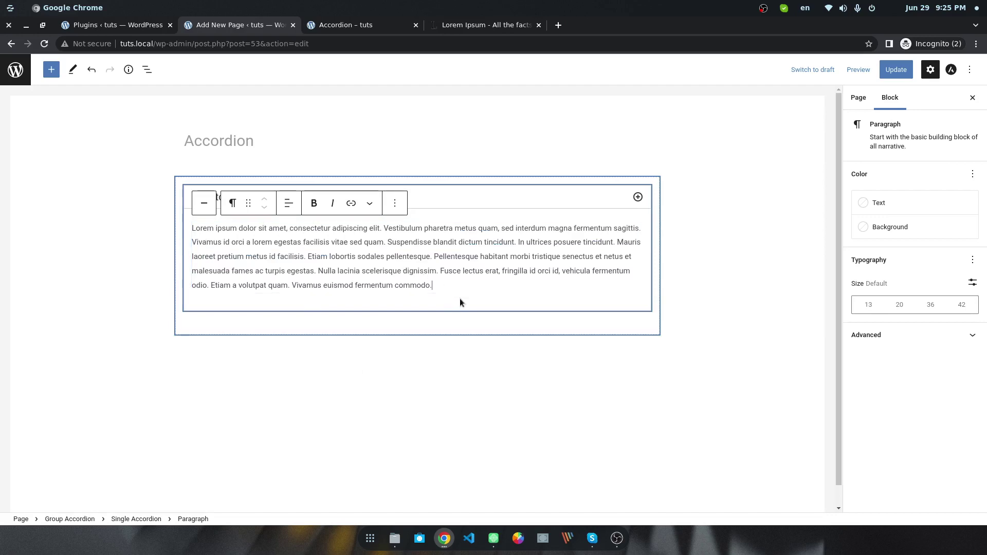
- Add an H3 heading 'Heading title' below the paragraph, then select the Group Accordion
{"action": "key", "text": "Return"}
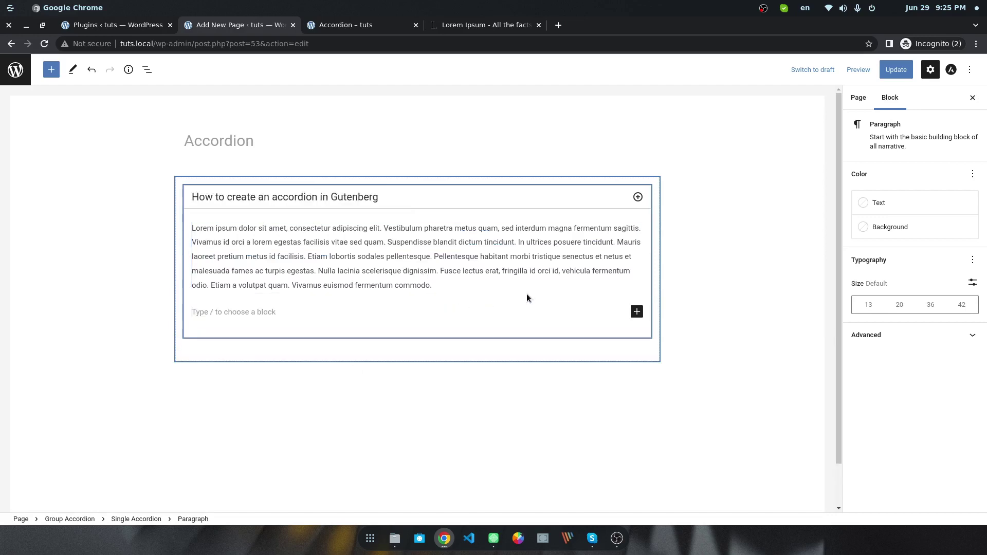
{"action": "left_click", "coordinate": [636, 312]}
{"action": "left_click", "coordinate": [714, 391]}
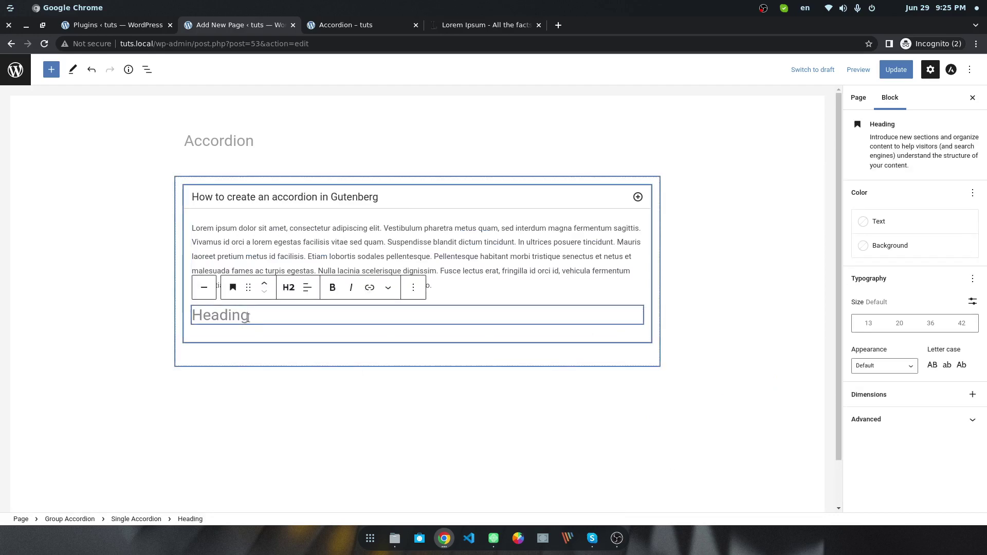
{"action": "type", "text": "HEadin"}
{"action": "key", "text": "BackSpace"}
{"action": "key", "text": "BackSpace"}
{"action": "key", "text": "BackSpace"}
{"action": "key", "text": "BackSpace"}
{"action": "key", "text": "BackSpace"}
{"action": "type", "text": "e"}
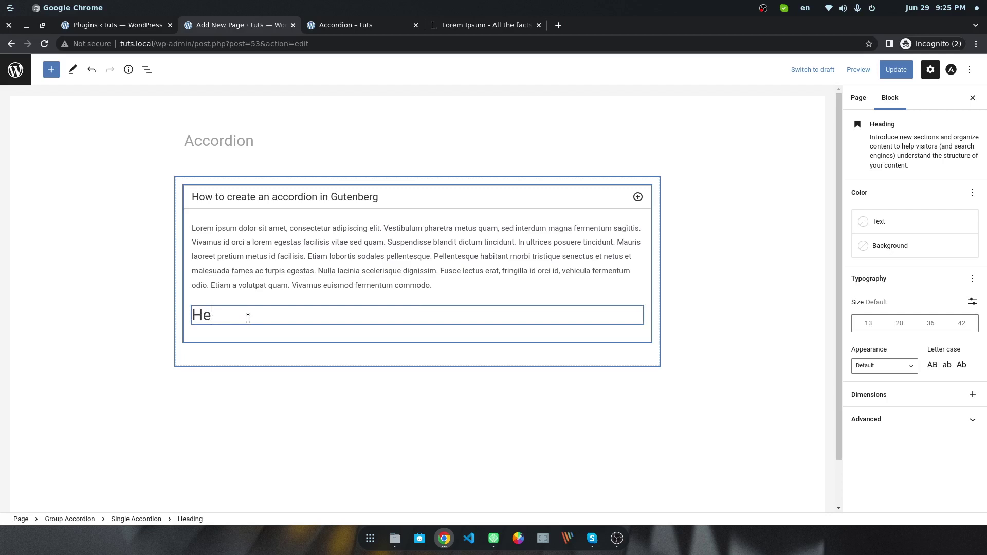
{"action": "type", "text": "ading title"}
{"action": "left_click", "coordinate": [288, 287]}
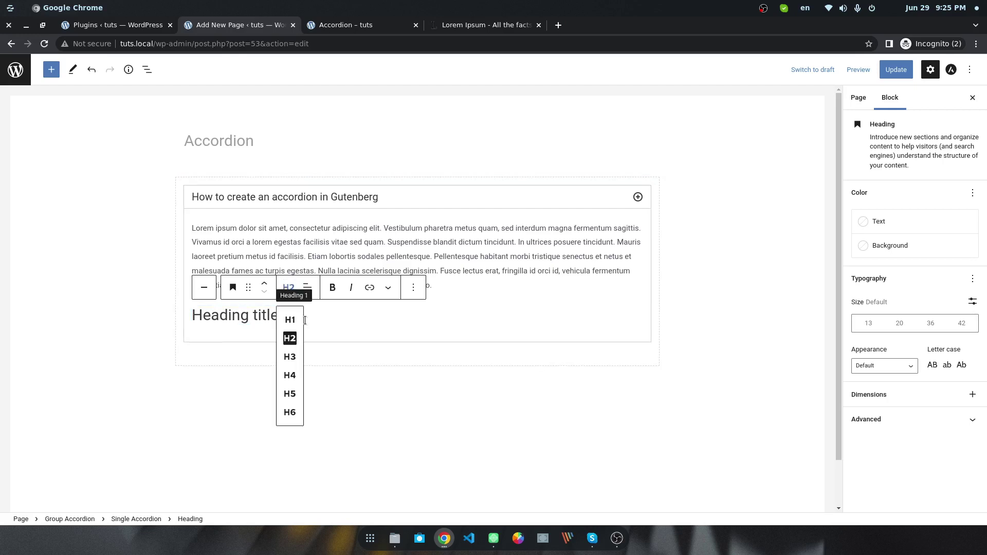
{"action": "left_click", "coordinate": [290, 357]}
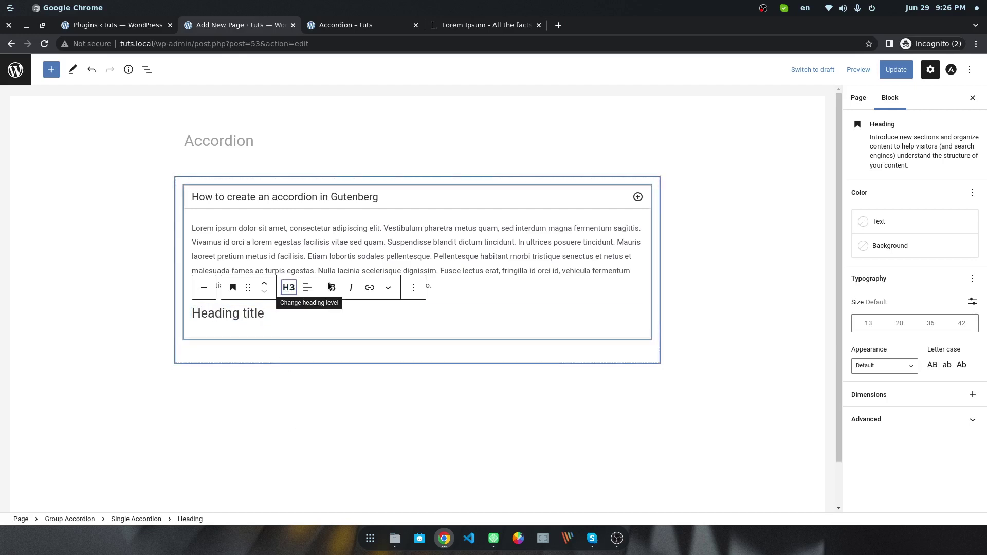
{"action": "left_click", "coordinate": [383, 203]}
{"action": "left_click", "coordinate": [402, 353]}
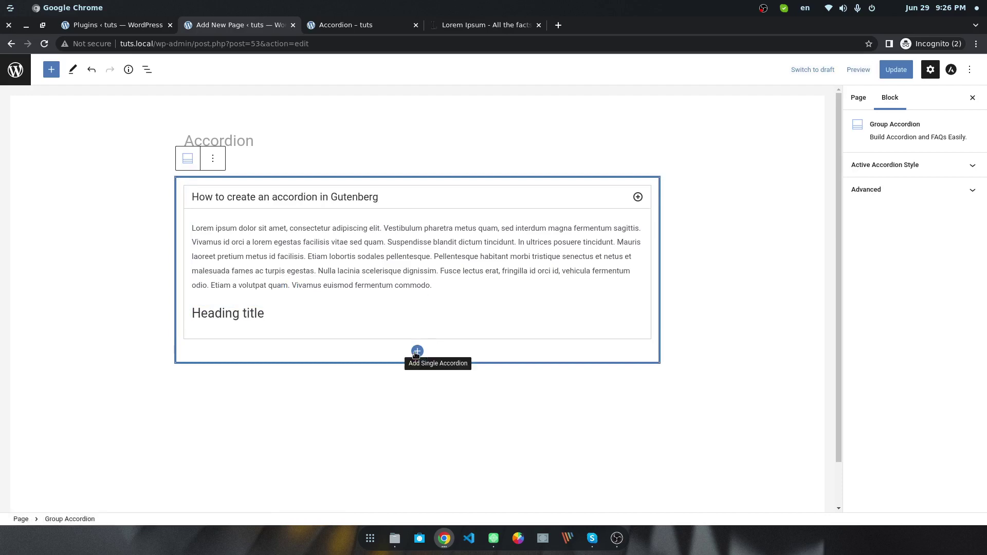
- Duplicate the first accordion item from its Options menu
{"action": "left_click", "coordinate": [379, 200]}
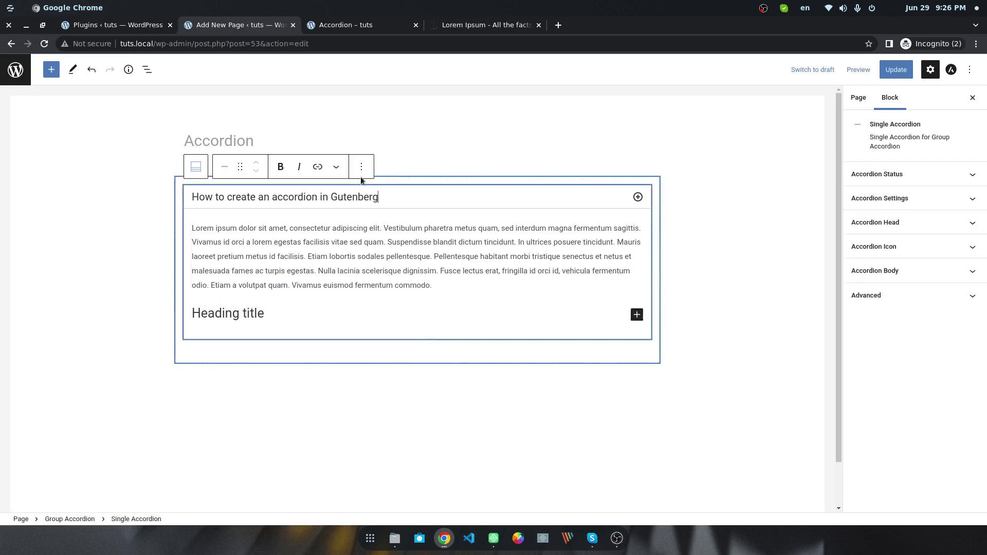
{"action": "left_click", "coordinate": [362, 166]}
{"action": "left_click", "coordinate": [385, 254]}
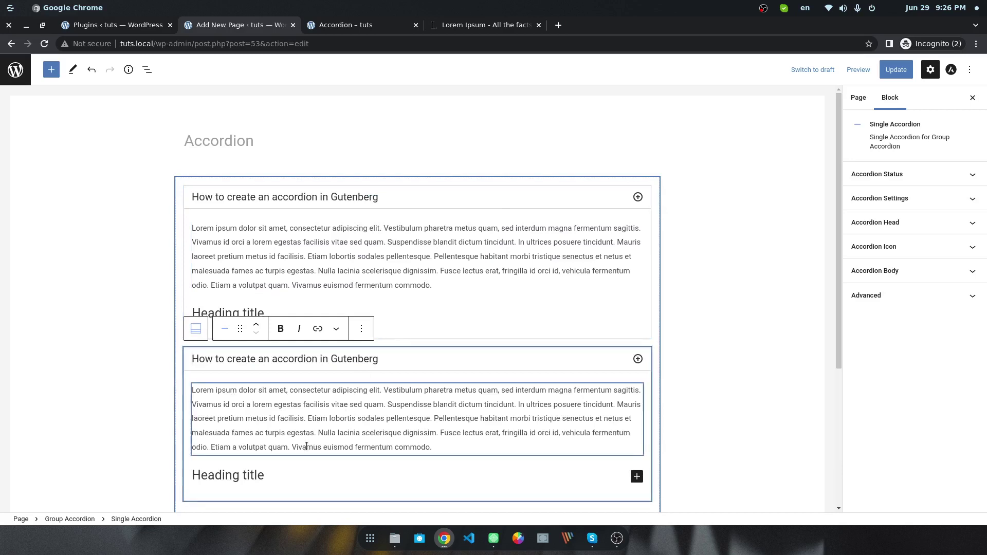
{"action": "scroll", "coordinate": [305, 440], "scroll_direction": "down", "scroll_amount": 1}
- In the second item, duplicate the Lorem ipsum paragraph and delete the 'Heading title' heading
{"action": "left_click", "coordinate": [377, 420]}
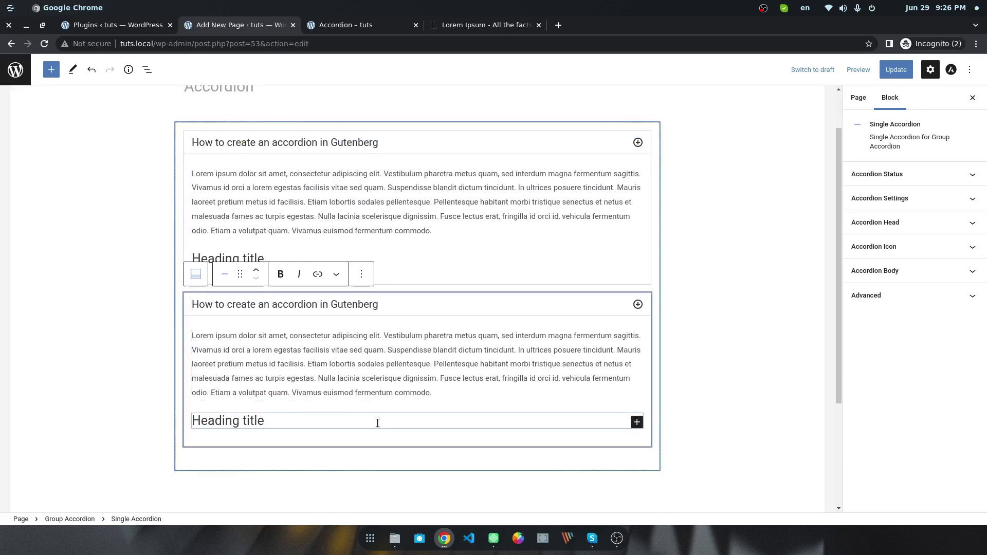
{"action": "left_click", "coordinate": [320, 426]}
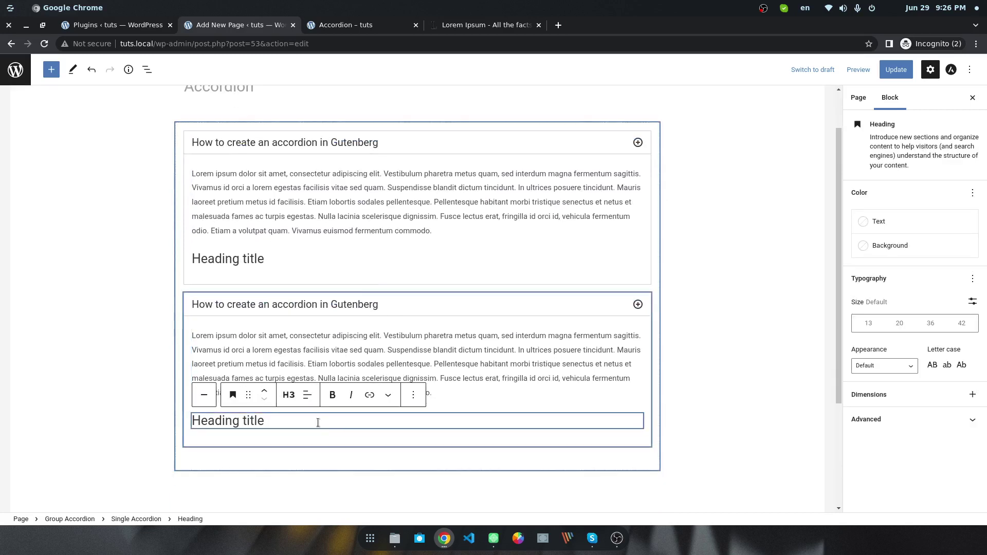
{"action": "left_click", "coordinate": [520, 396]}
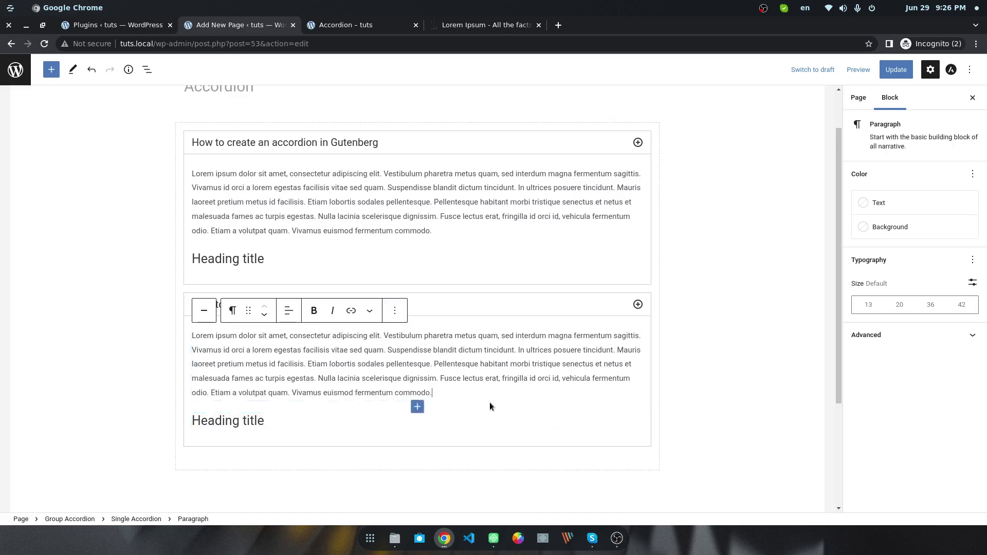
{"action": "key", "text": "ctrl+shift+d"}
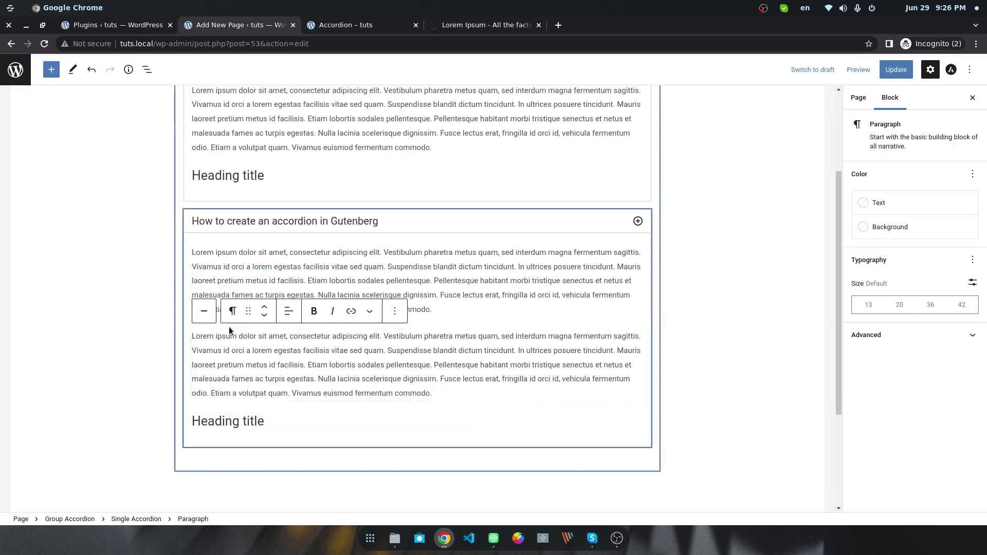
{"action": "scroll", "coordinate": [236, 350], "scroll_direction": "down", "scroll_amount": 2}
{"action": "left_click", "coordinate": [255, 341]}
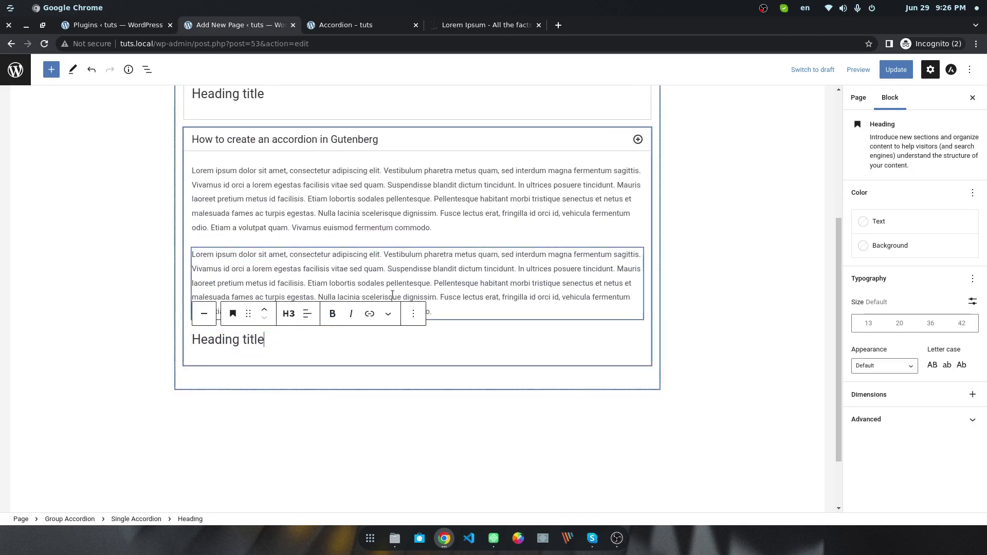
{"action": "left_click", "coordinate": [421, 322]}
{"action": "left_click", "coordinate": [432, 341]}
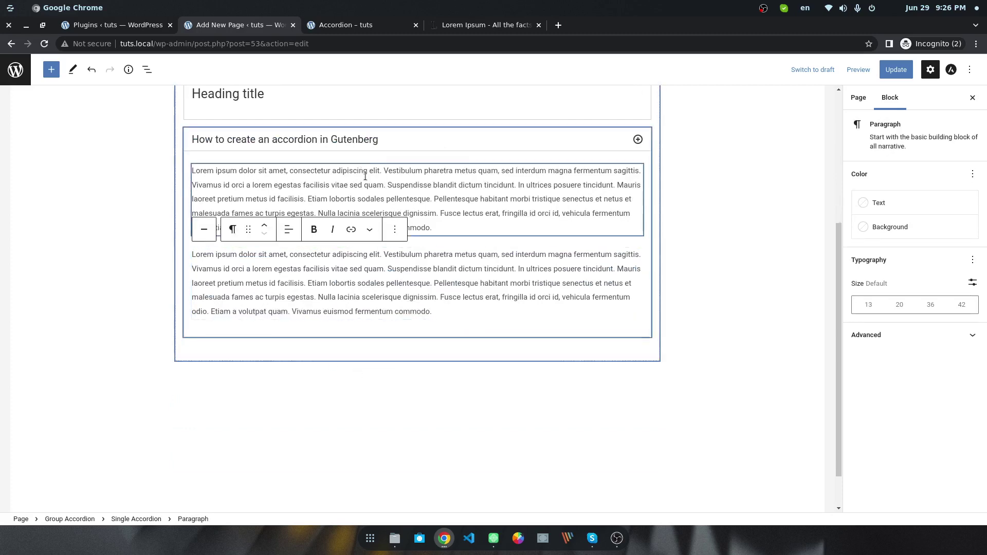
{"action": "scroll", "coordinate": [365, 175], "scroll_direction": "up", "scroll_amount": 2}
- Duplicate the first accordion item again to make a third, then save with Update
{"action": "left_click", "coordinate": [341, 222]}
{"action": "left_click", "coordinate": [362, 191]}
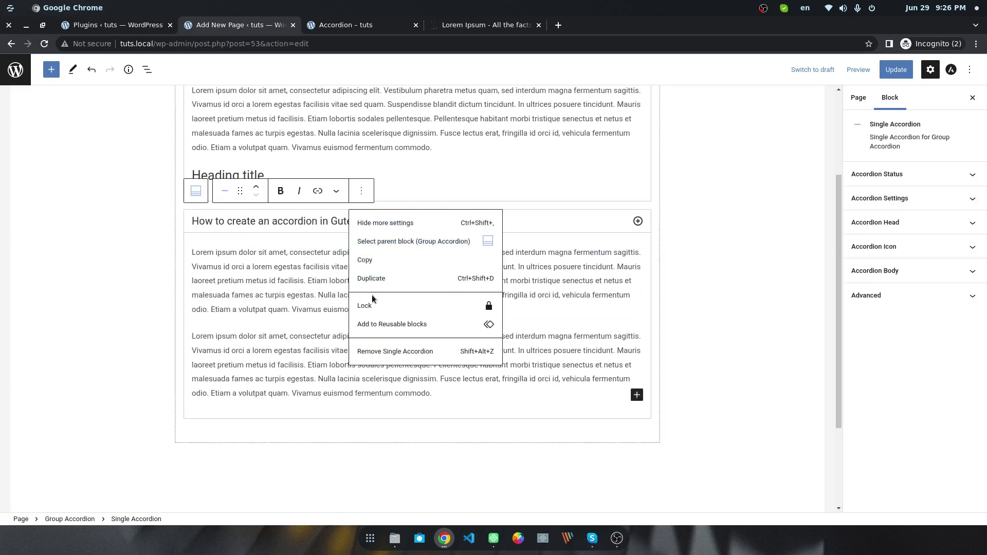
{"action": "left_click", "coordinate": [371, 279]}
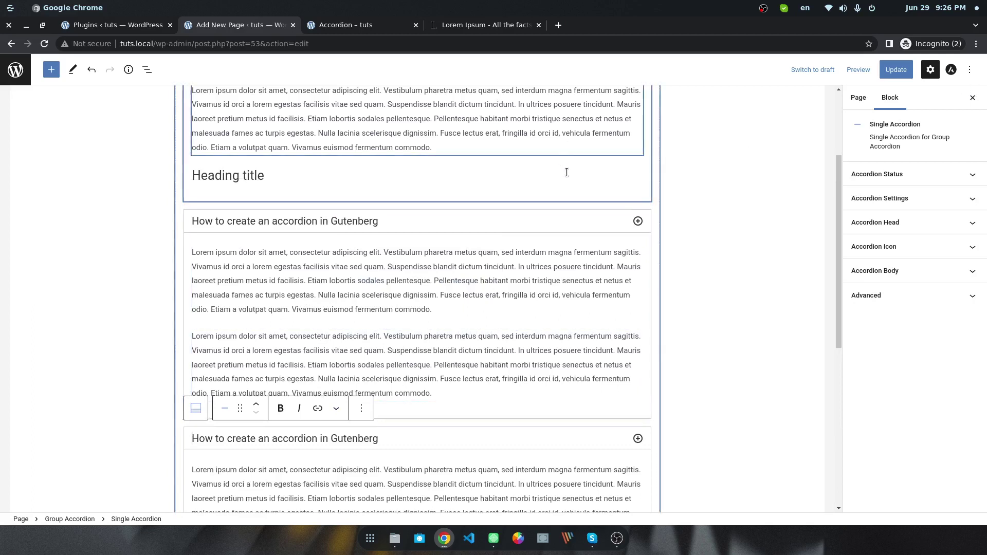
{"action": "scroll", "coordinate": [567, 173], "scroll_direction": "up", "scroll_amount": 3}
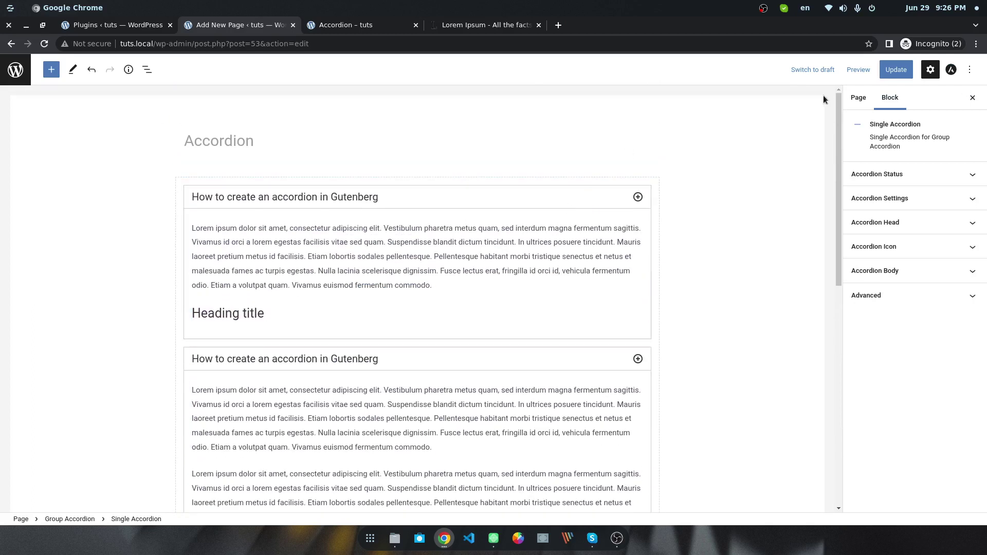
{"action": "left_click", "coordinate": [896, 69]}
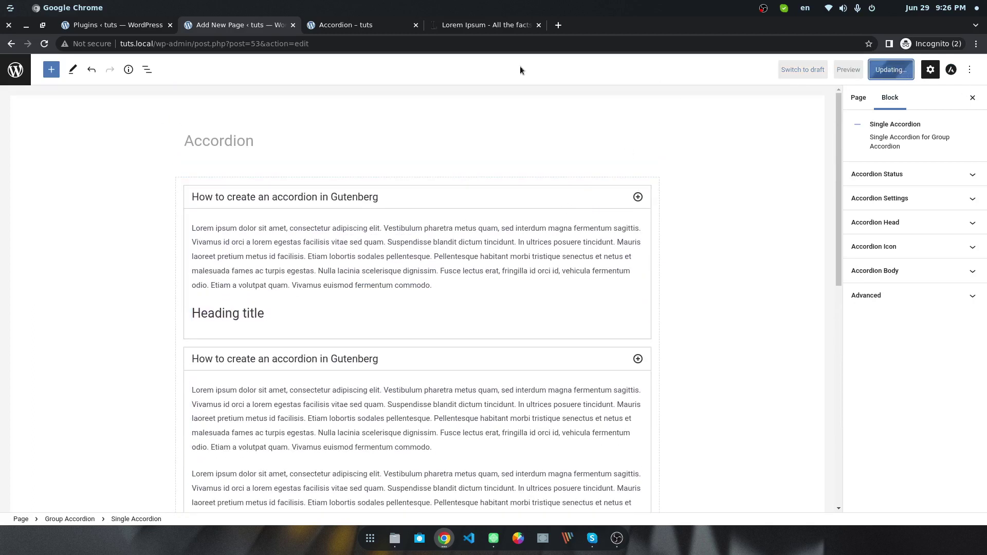
- Reload the published Accordion page and expand the first and second items to test them
{"action": "left_click", "coordinate": [309, 28]}
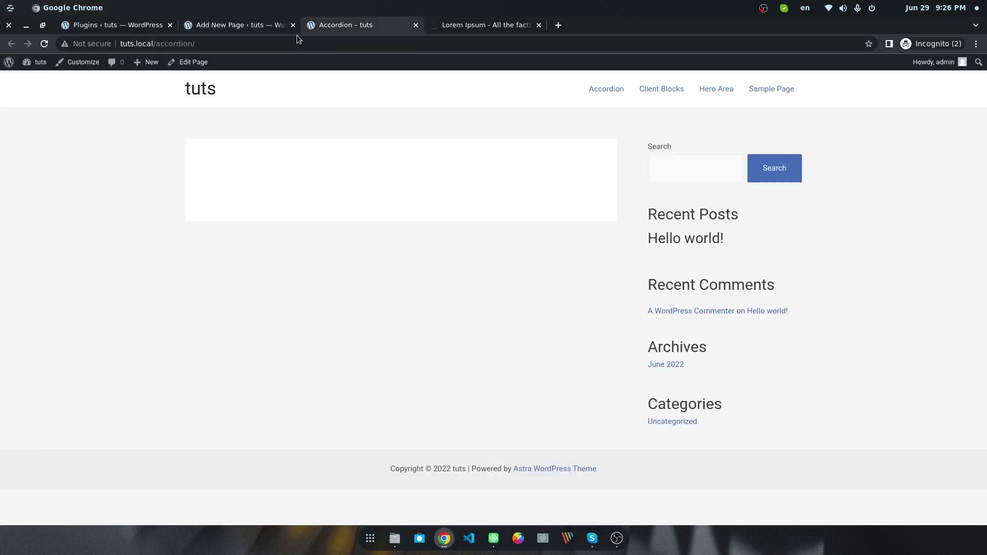
{"action": "left_click", "coordinate": [45, 44]}
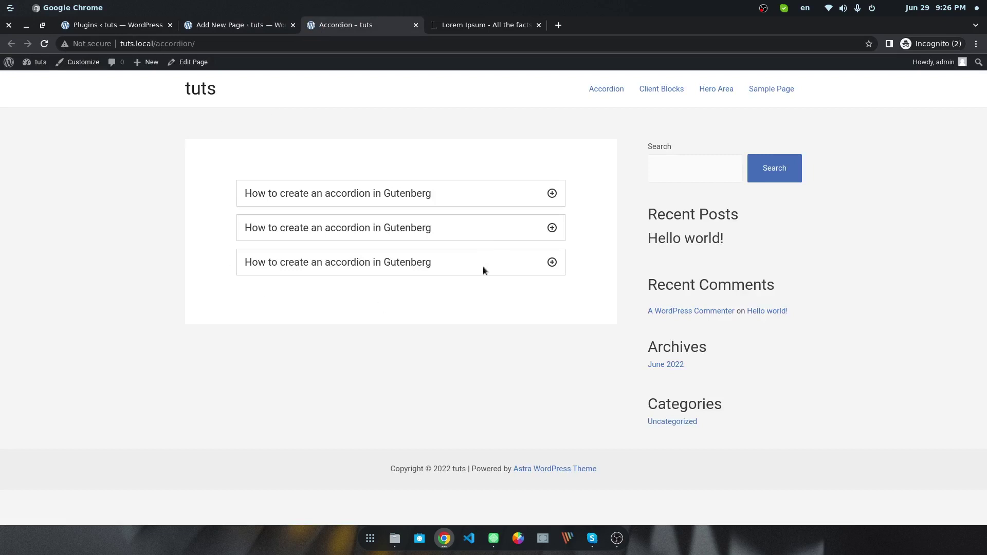
{"action": "left_click", "coordinate": [329, 194]}
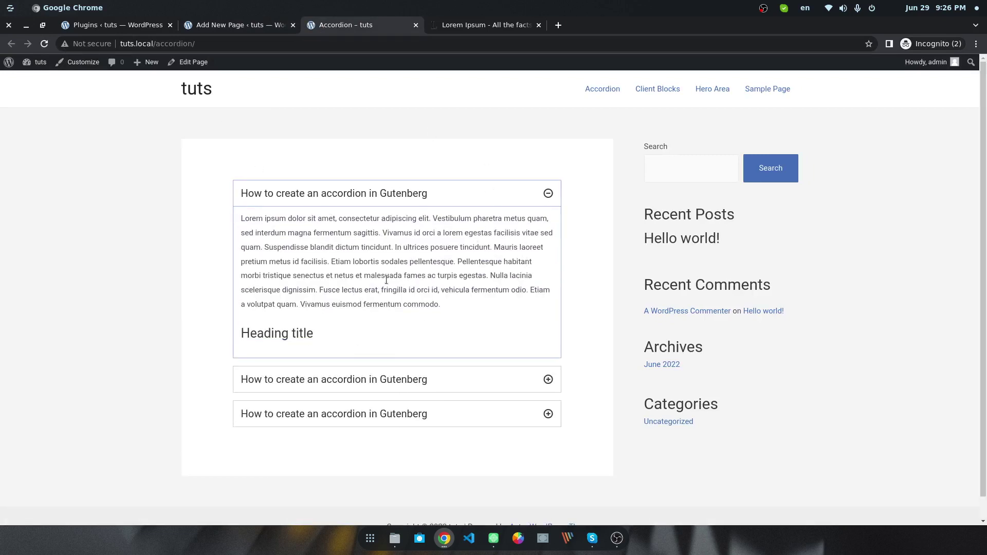
{"action": "left_click", "coordinate": [423, 379]}
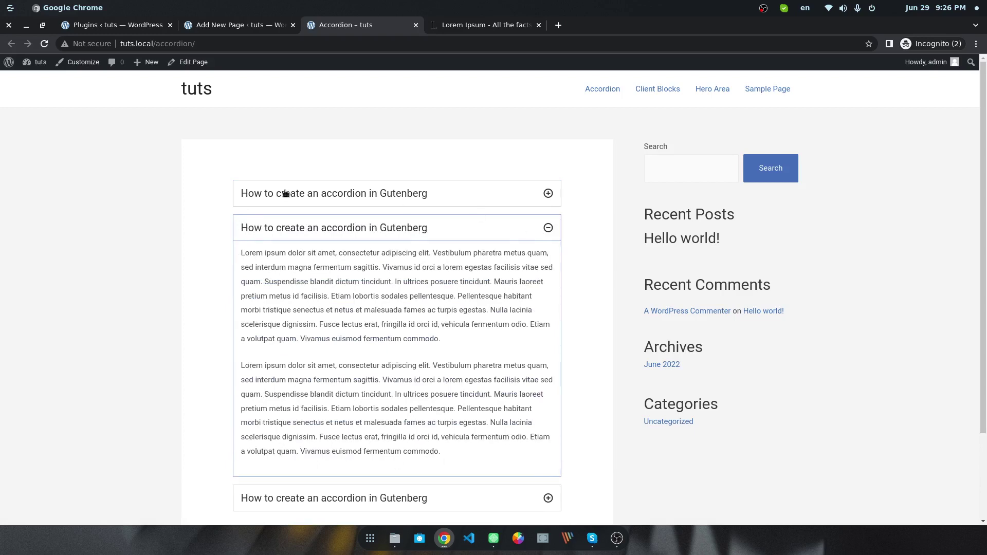
- In the editor, select the Group Accordion via List View and expand Active Accordion Style
{"action": "left_click", "coordinate": [206, 31]}
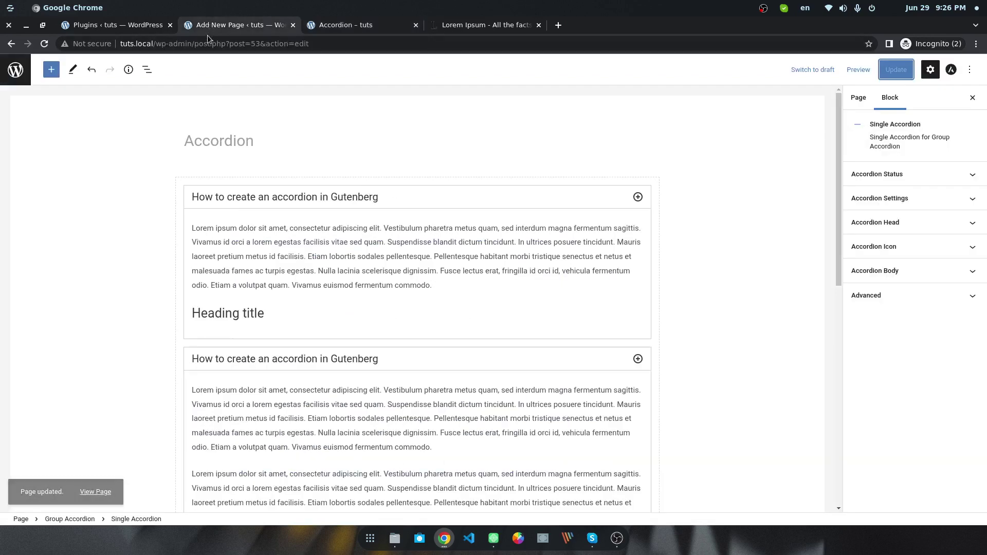
{"action": "left_click", "coordinate": [175, 199]}
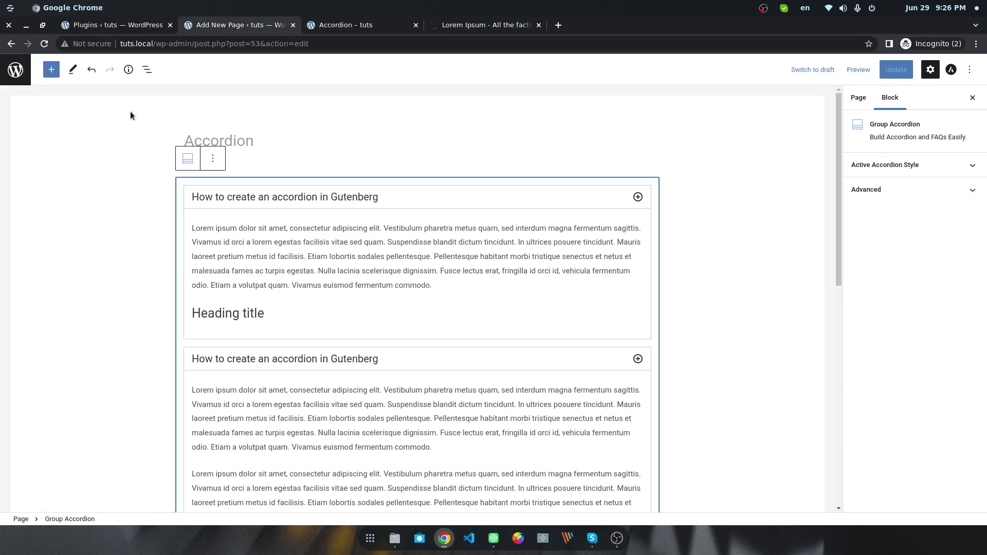
{"action": "left_click", "coordinate": [146, 69]}
{"action": "left_click", "coordinate": [96, 123]}
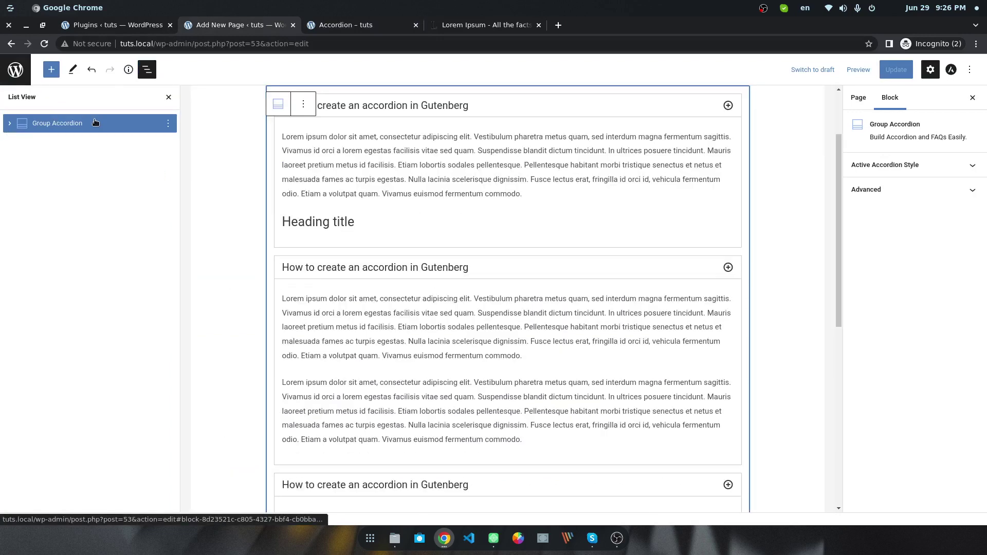
{"action": "left_click", "coordinate": [906, 166]}
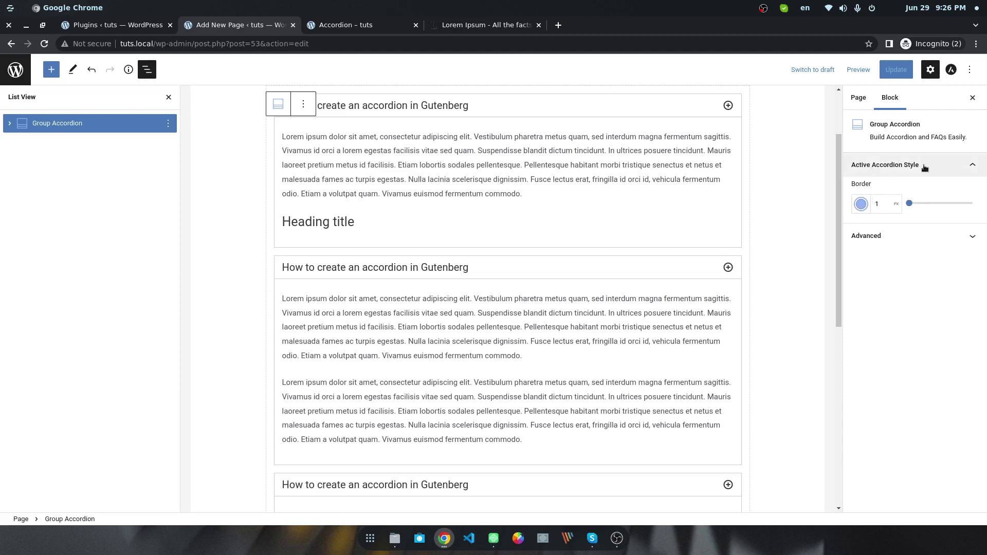
- Set the active accordion border to red (FF0000), dashed, with width 2
{"action": "left_click", "coordinate": [857, 204]}
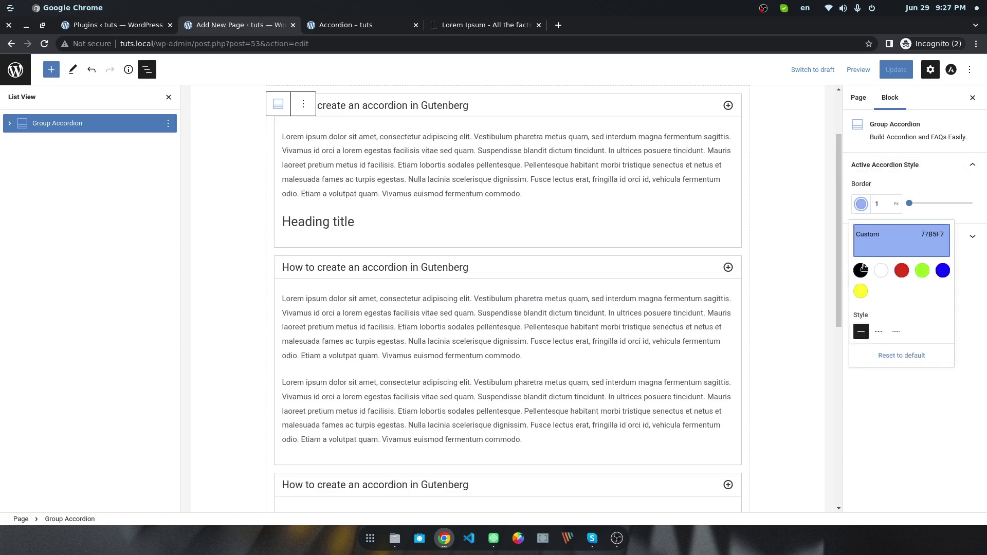
{"action": "left_click", "coordinate": [902, 271]}
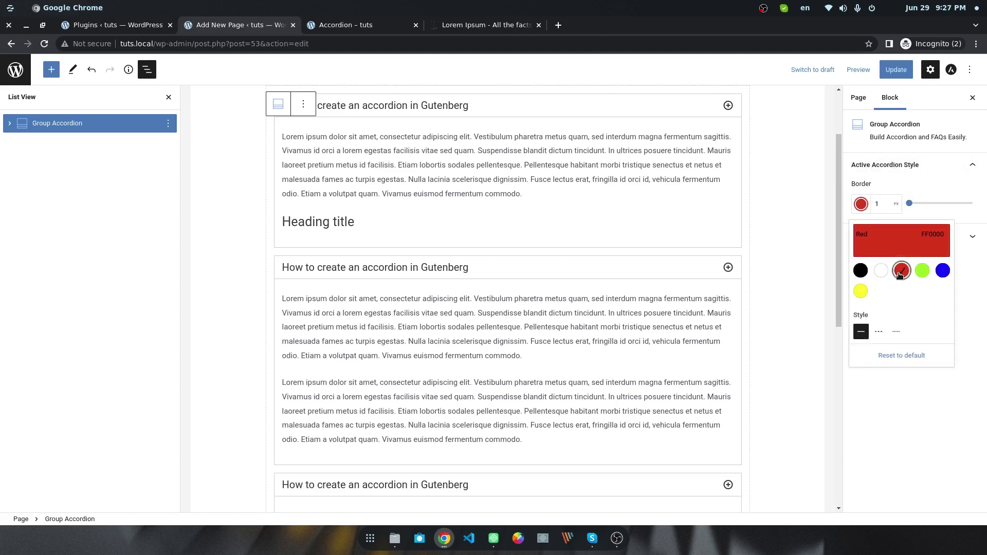
{"action": "left_click", "coordinate": [882, 334]}
{"action": "left_click", "coordinate": [889, 201]}
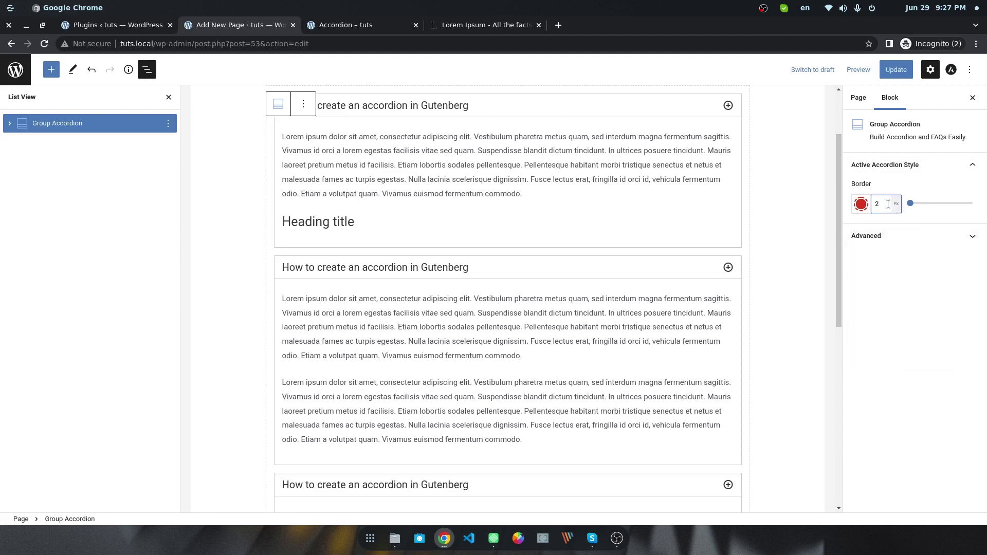
{"action": "key", "text": "BackSpace"}
{"action": "type", "text": "2"}
{"action": "scroll", "coordinate": [508, 232], "scroll_direction": "up", "scroll_amount": 3}
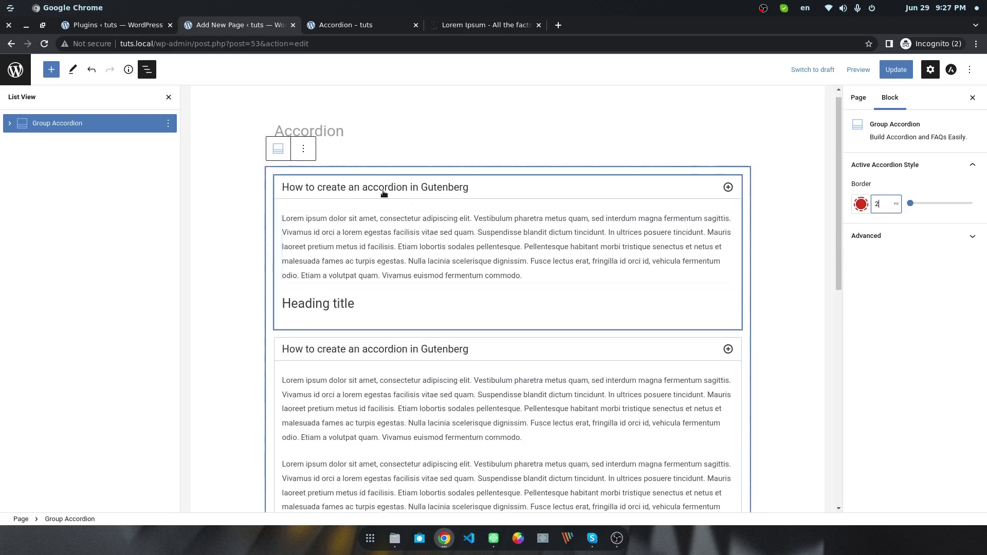
- Turn on 'Make it active on load' for the first accordion item and save with Update
{"action": "left_click", "coordinate": [341, 187]}
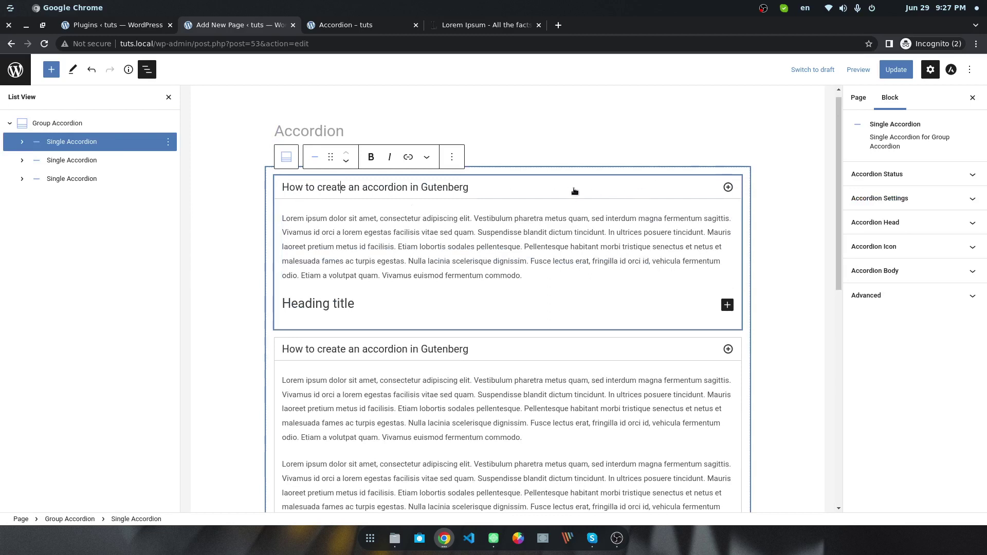
{"action": "left_click", "coordinate": [951, 176]}
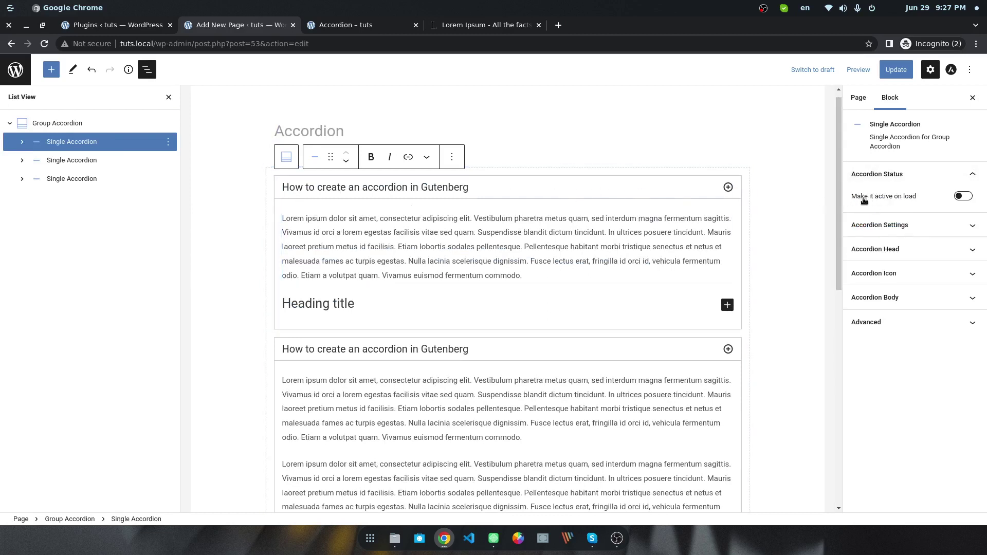
{"action": "left_click", "coordinate": [955, 197]}
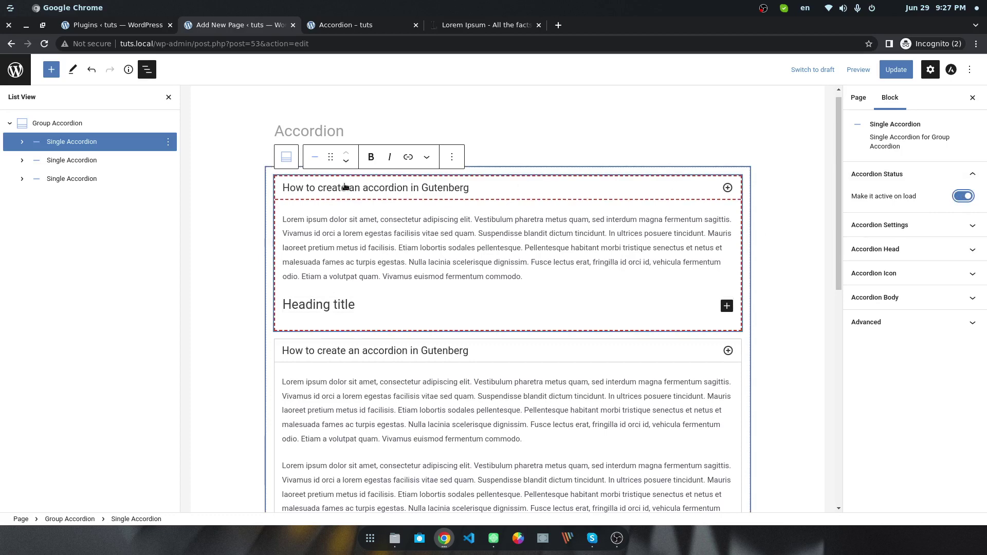
{"action": "left_click", "coordinate": [896, 78]}
- Reload the published page and expand the second, third and first items to check the red dashed border
{"action": "left_click", "coordinate": [346, 25]}
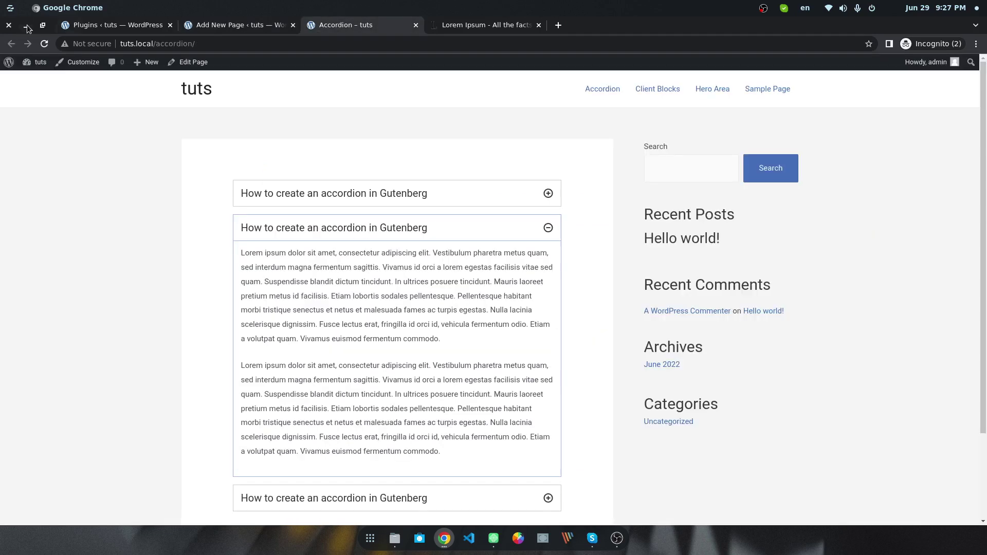
{"action": "left_click", "coordinate": [44, 44]}
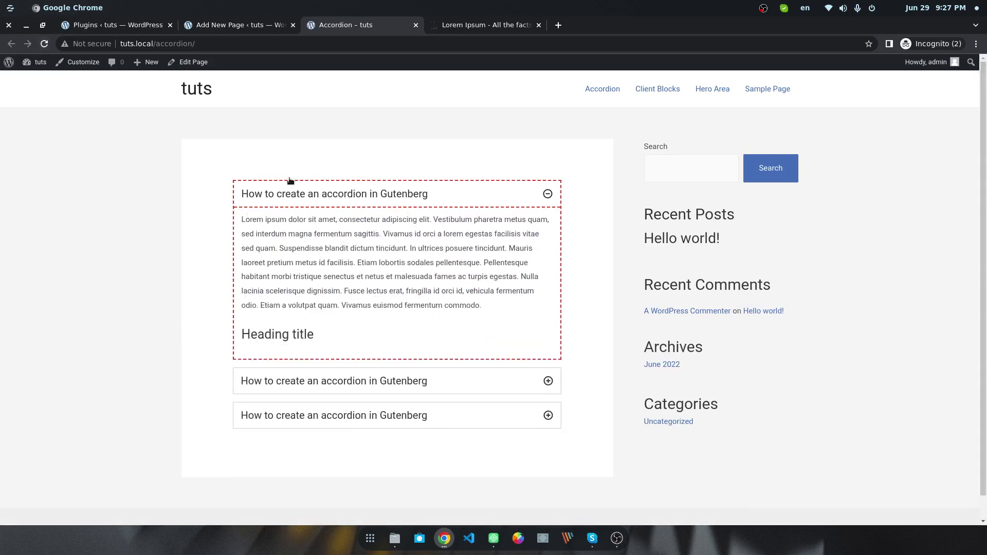
{"action": "left_click", "coordinate": [493, 390]}
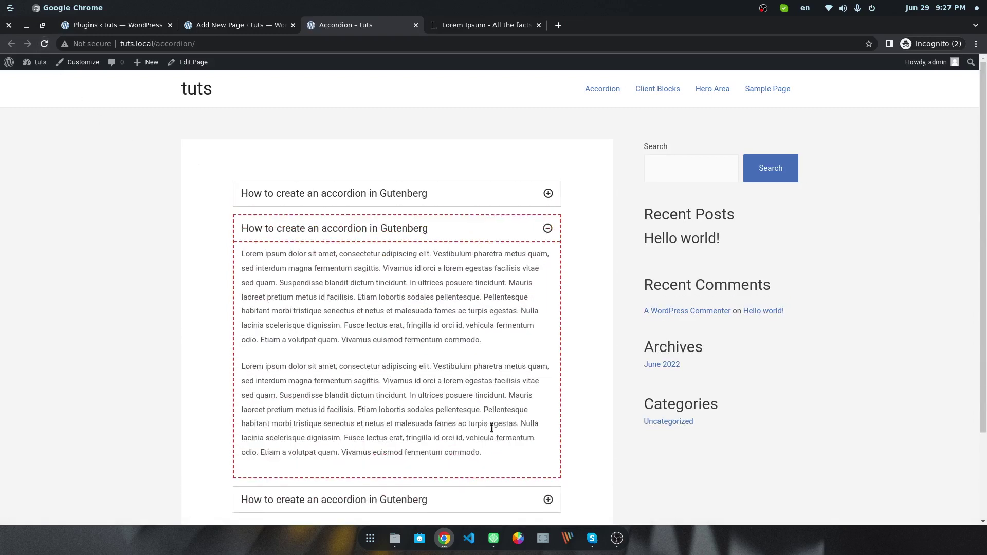
{"action": "left_click", "coordinate": [505, 496]}
{"action": "left_click", "coordinate": [457, 188]}
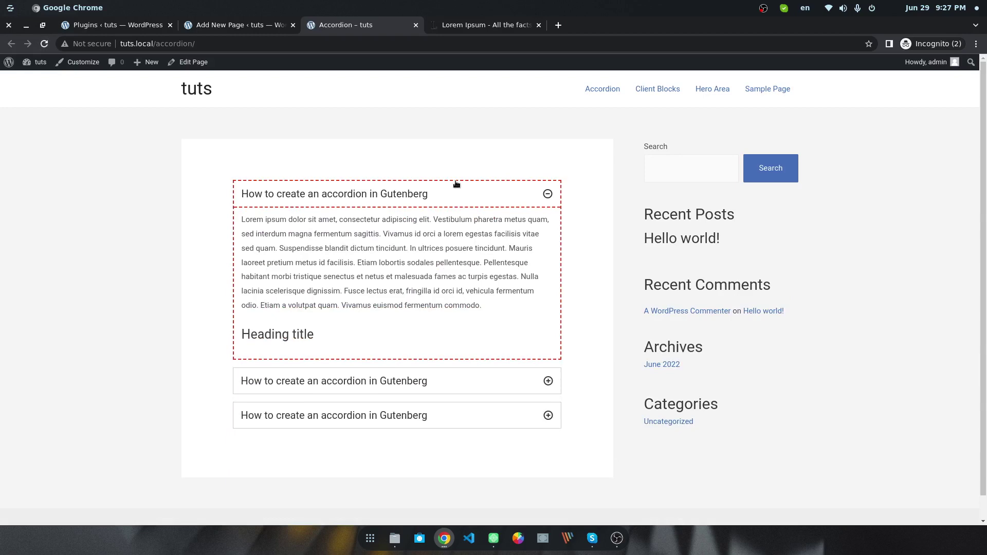
{"action": "left_click", "coordinate": [764, 7]}
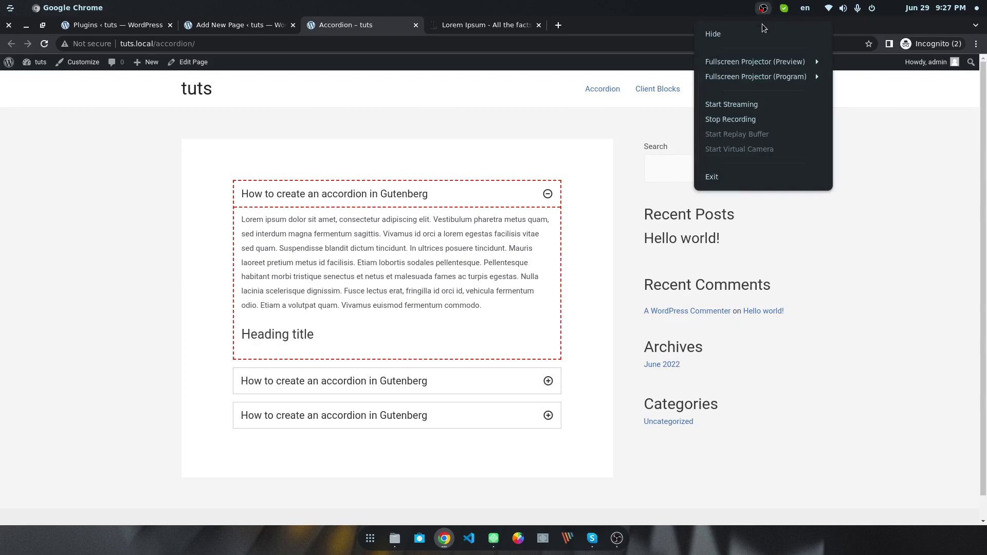